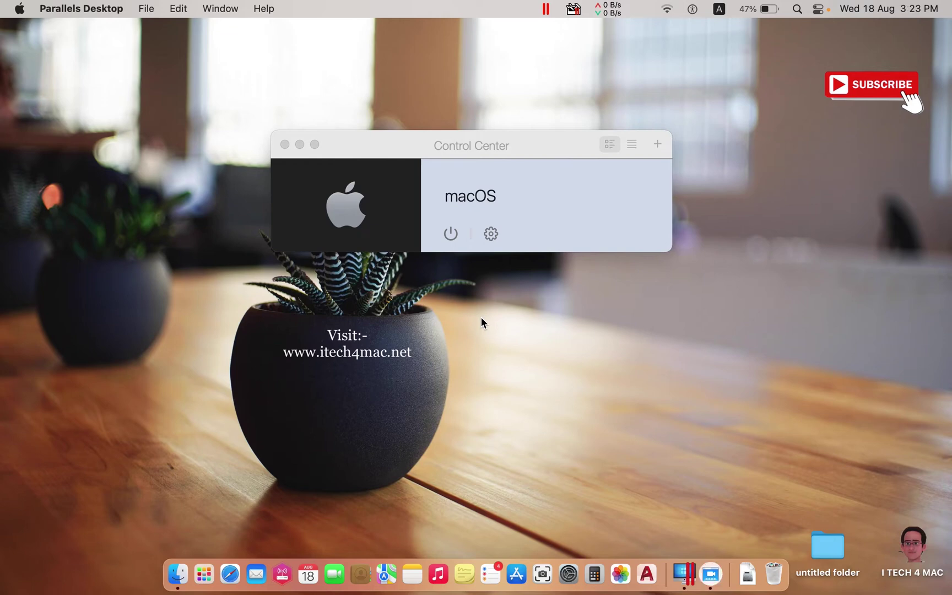
- Check the Parallels Desktop version details, then start the macOS VM on the trial licence
click(398, 154)
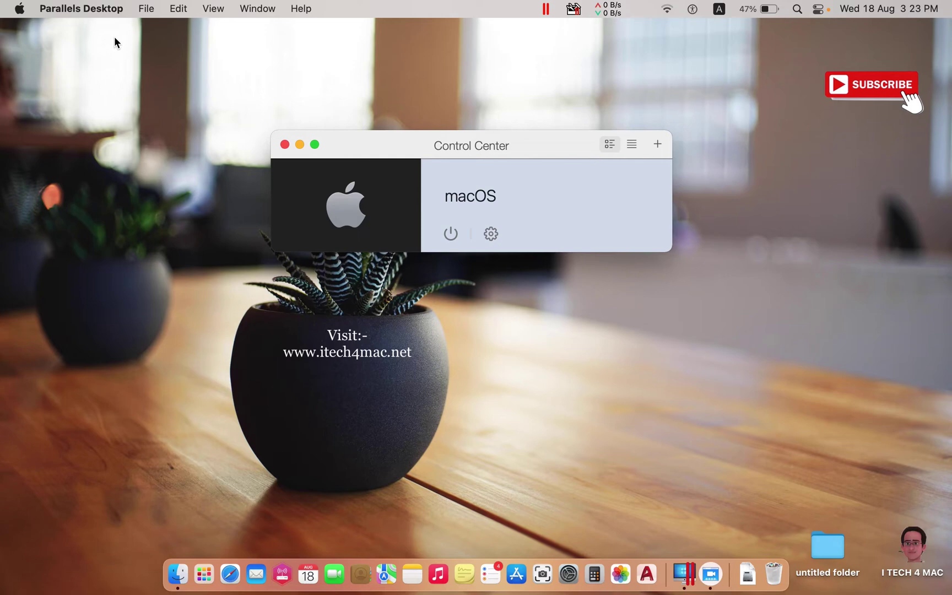
click(81, 9)
click(103, 27)
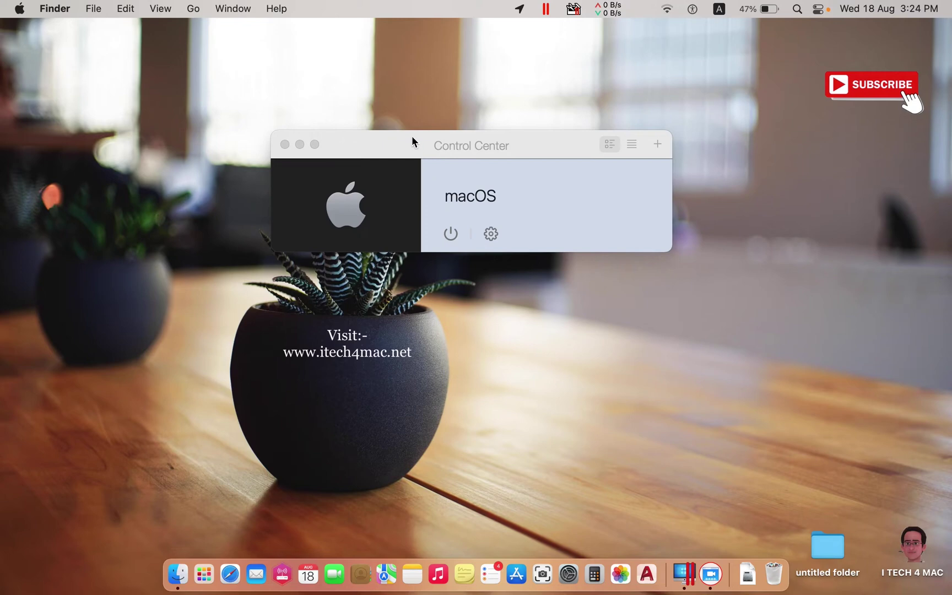
click(411, 135)
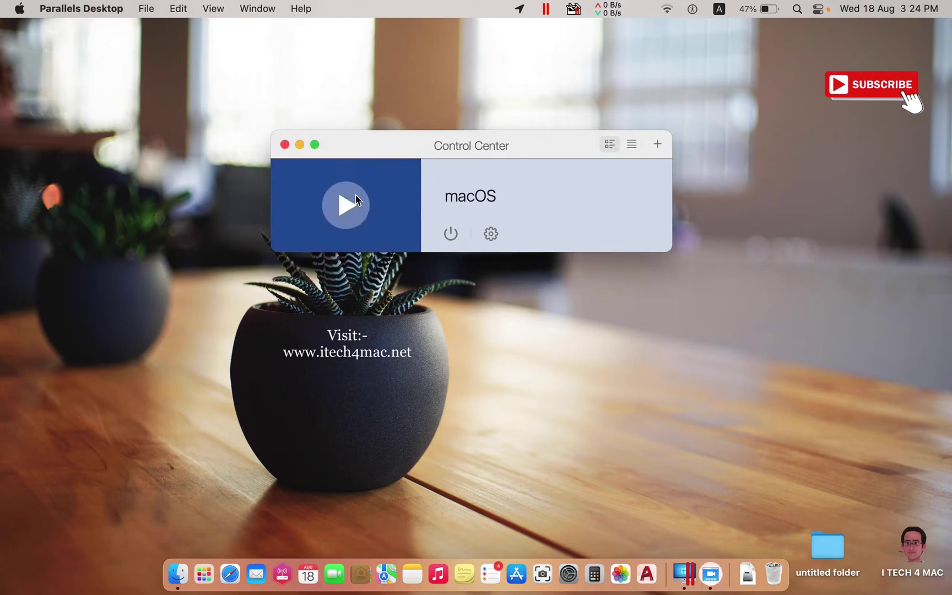
click(349, 203)
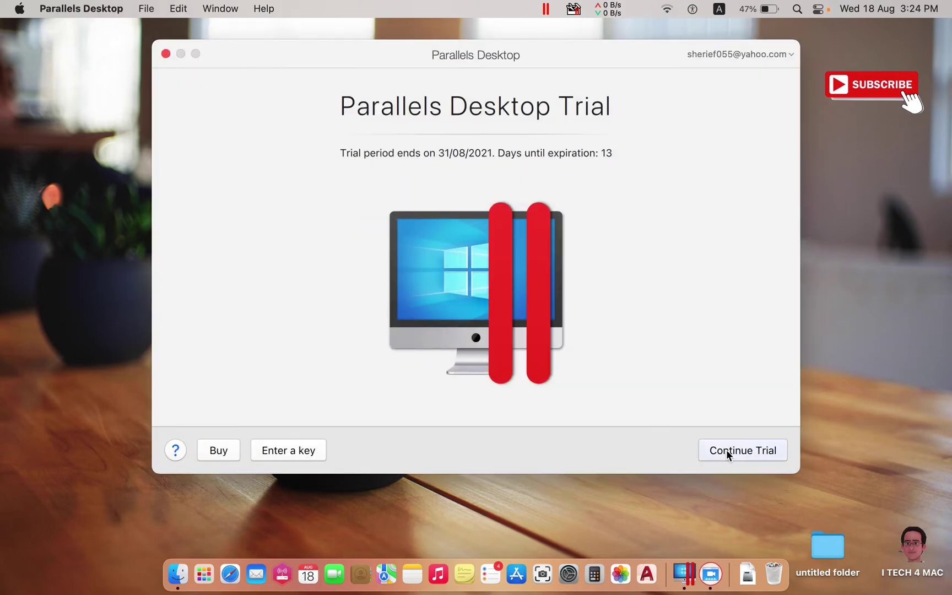
click(728, 450)
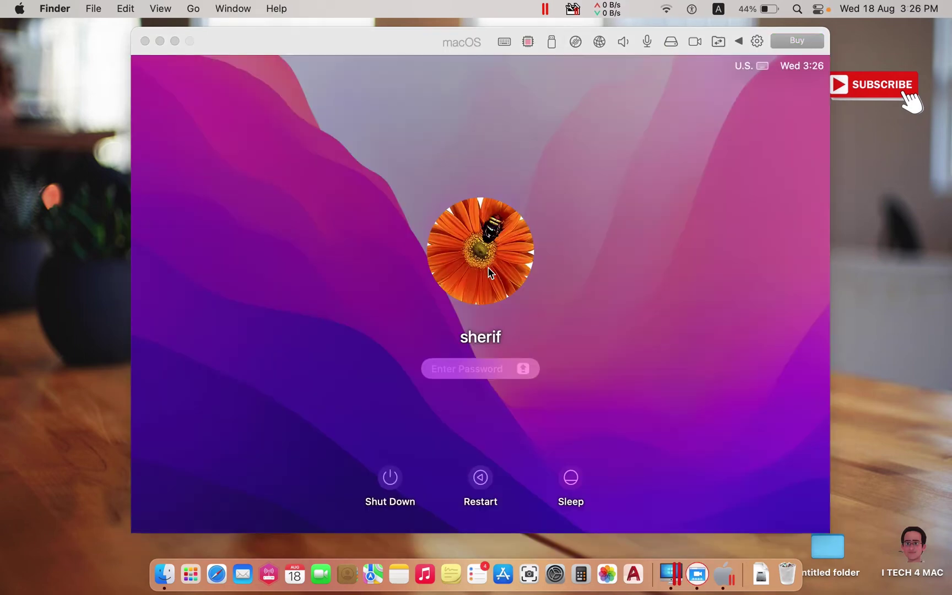
- Log in to the macOS guest with the account password
click(502, 276)
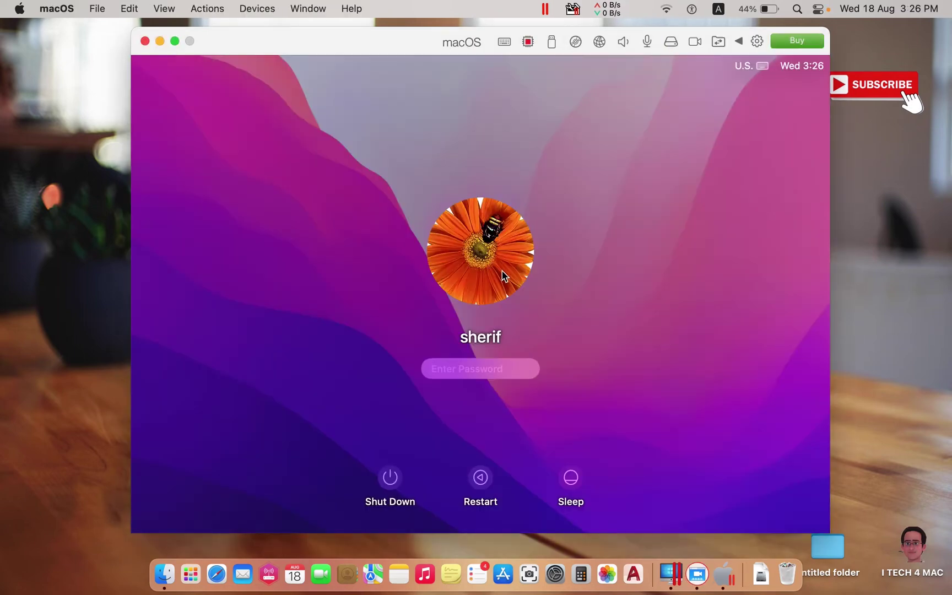
text(a)
text(aa)
text(aa)
key(Return)
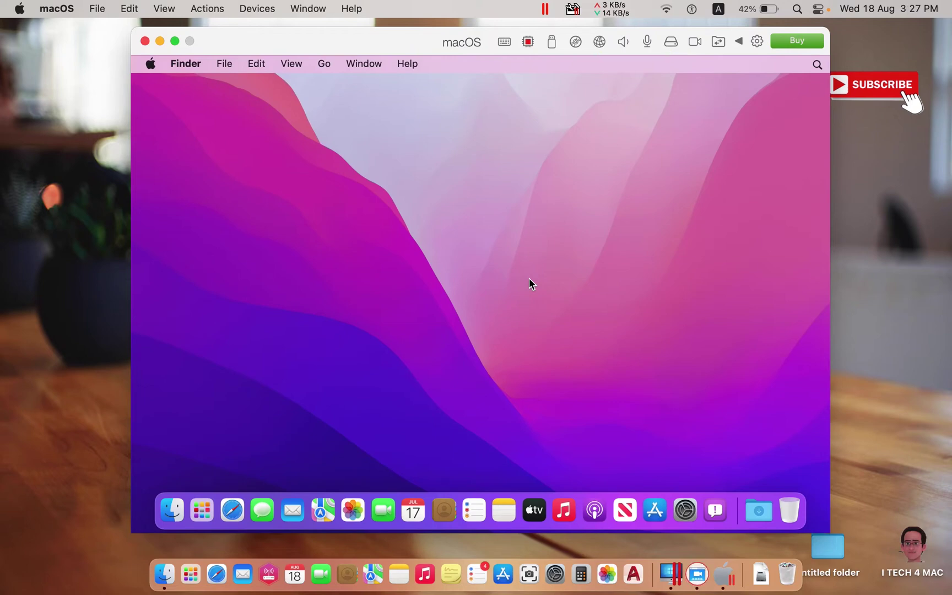
- View the guest's macOS version in About This Mac, then switch to Chrome on the host
click(152, 66)
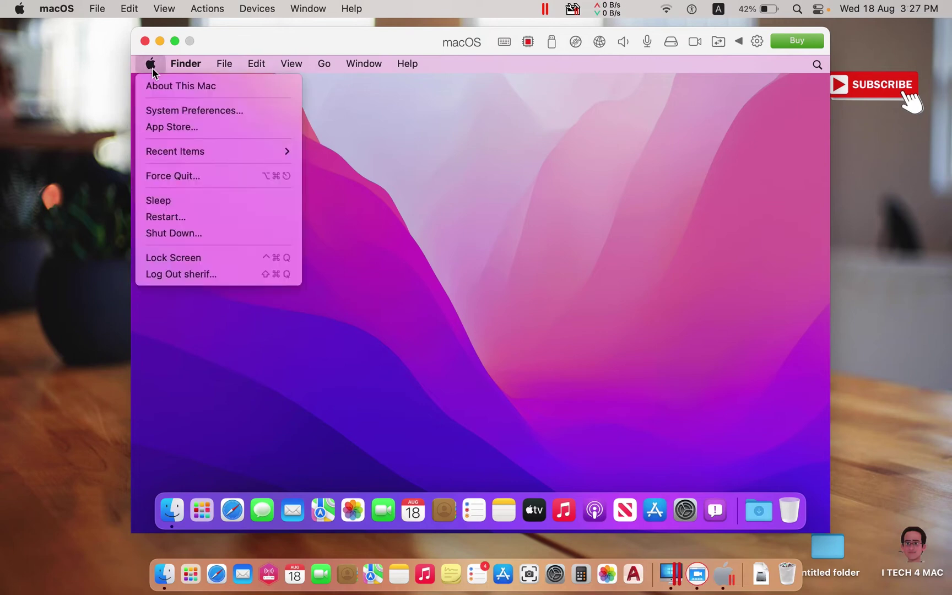
click(167, 88)
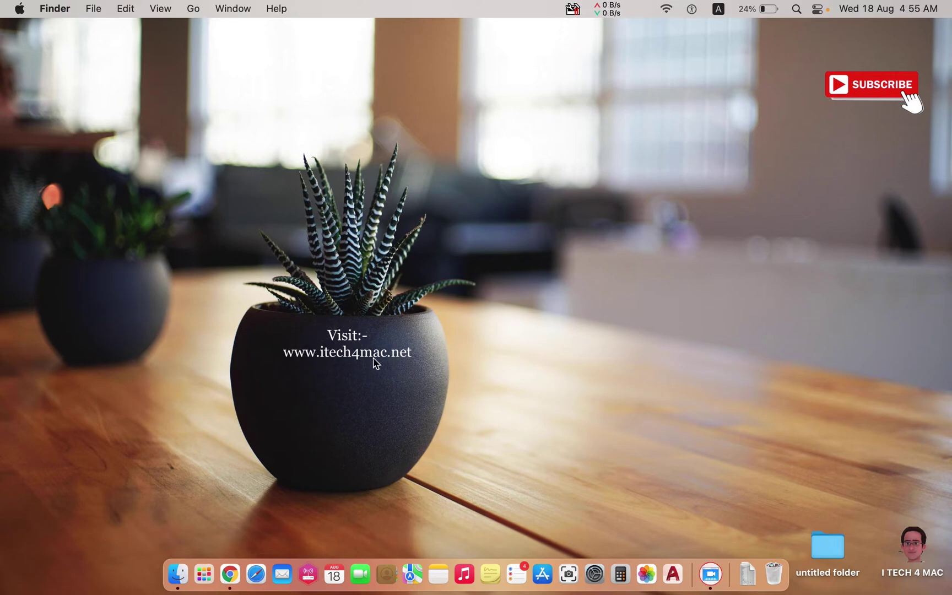
click(228, 573)
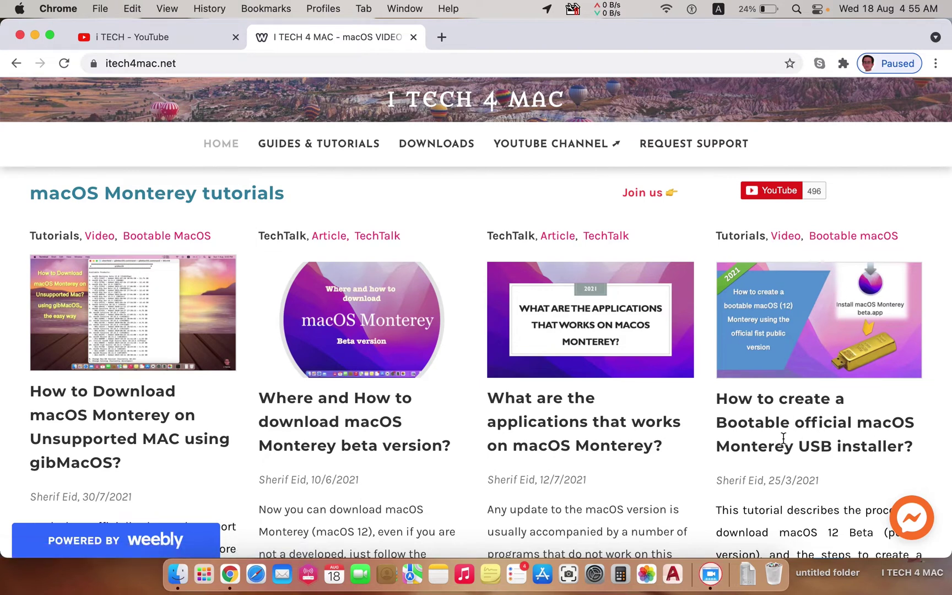
- Visit the i TECH YouTube tab and the itech4mac.net tab, then minimize Chrome
click(159, 35)
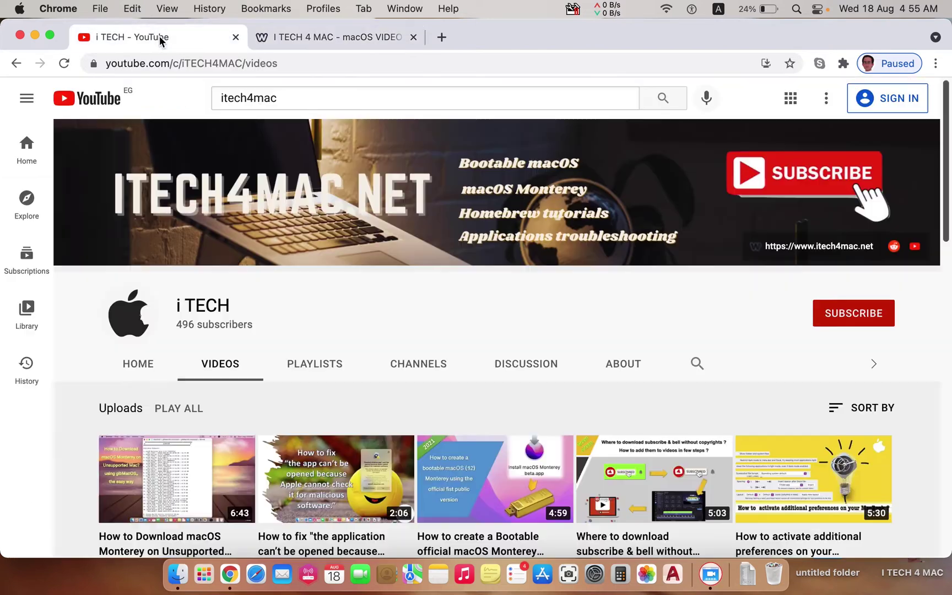
scroll(182, 281, down, 3)
scroll(182, 281, down, 2)
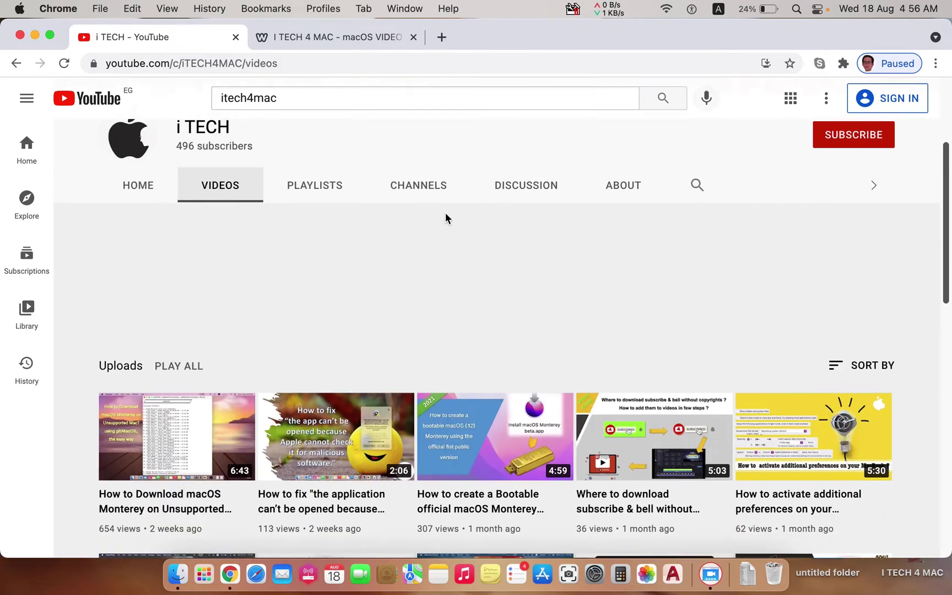
scroll(446, 217, up, 5)
click(356, 45)
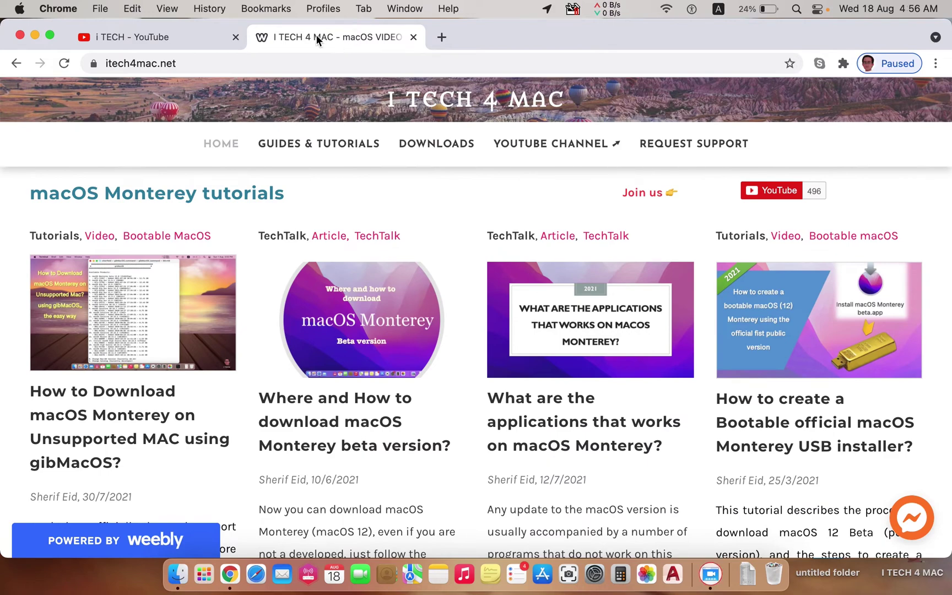
click(35, 35)
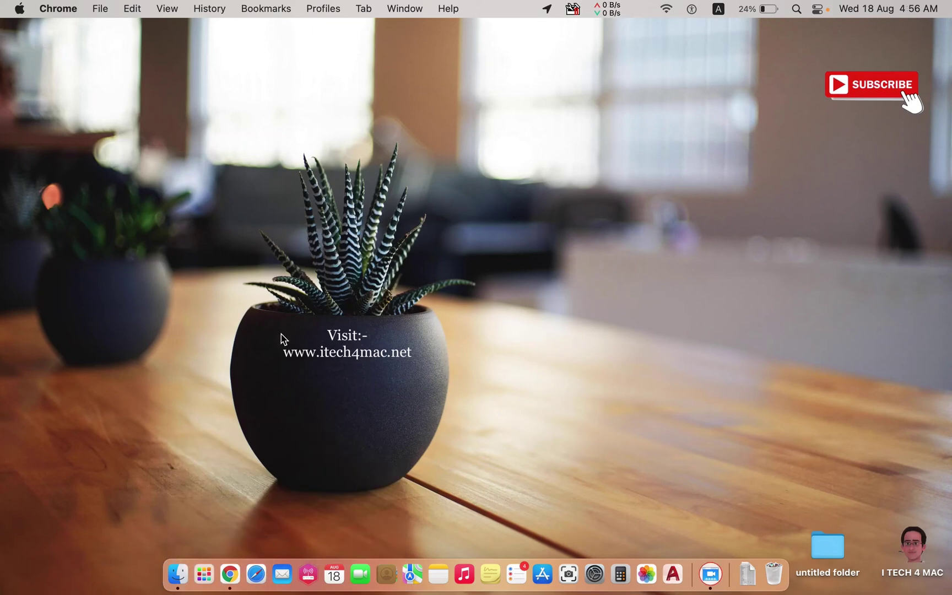
click(178, 570)
- Show Get Info for Install macOS Monterey beta.app: 11.76 GB, version 17.0.11
click(58, 124)
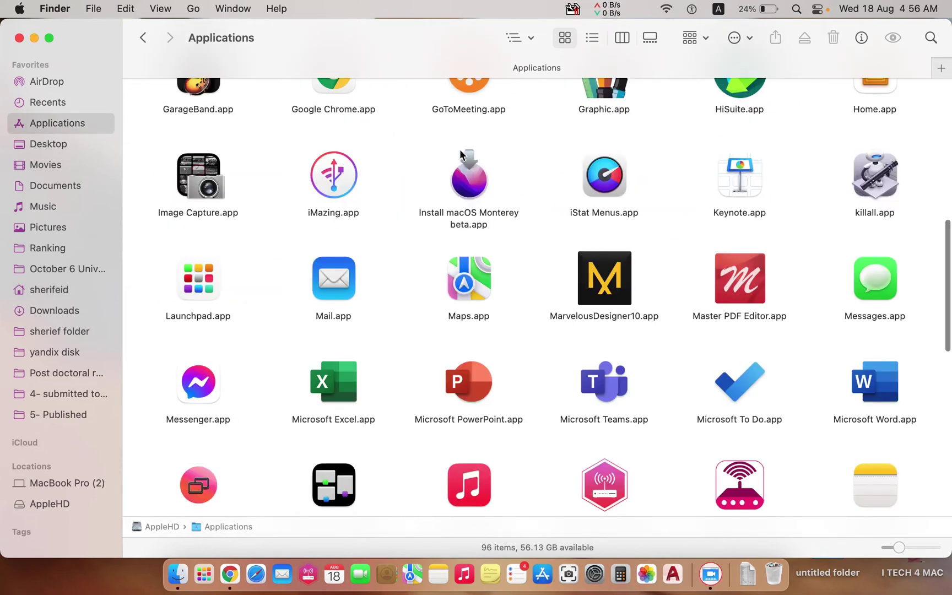
click(463, 172)
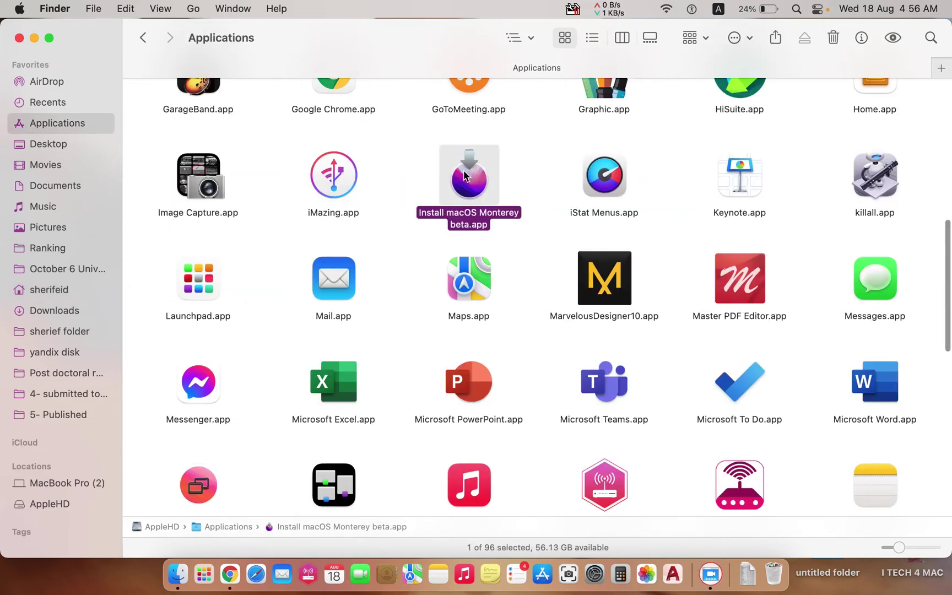
scroll(464, 169, up, 3)
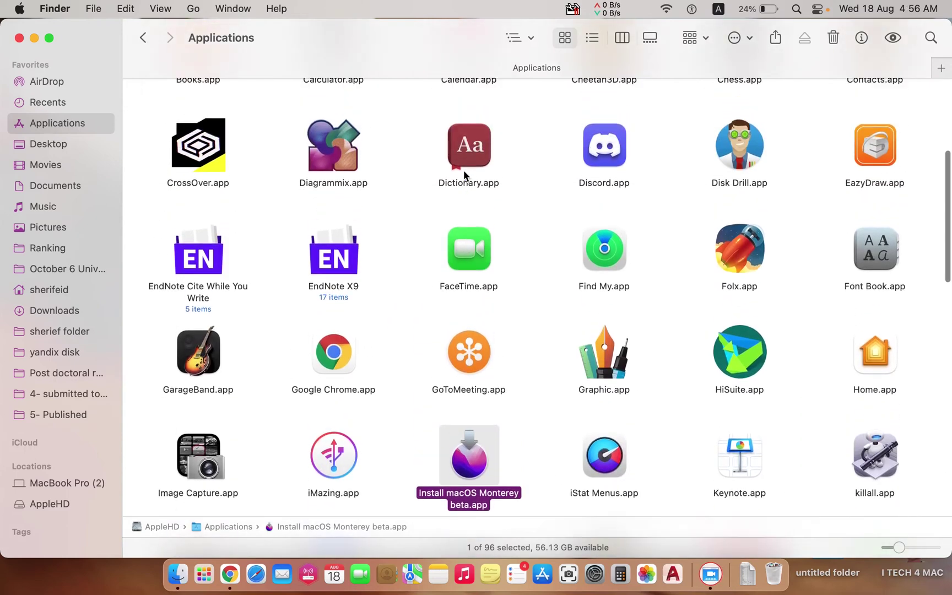
scroll(464, 170, down, 3)
right_click(470, 207)
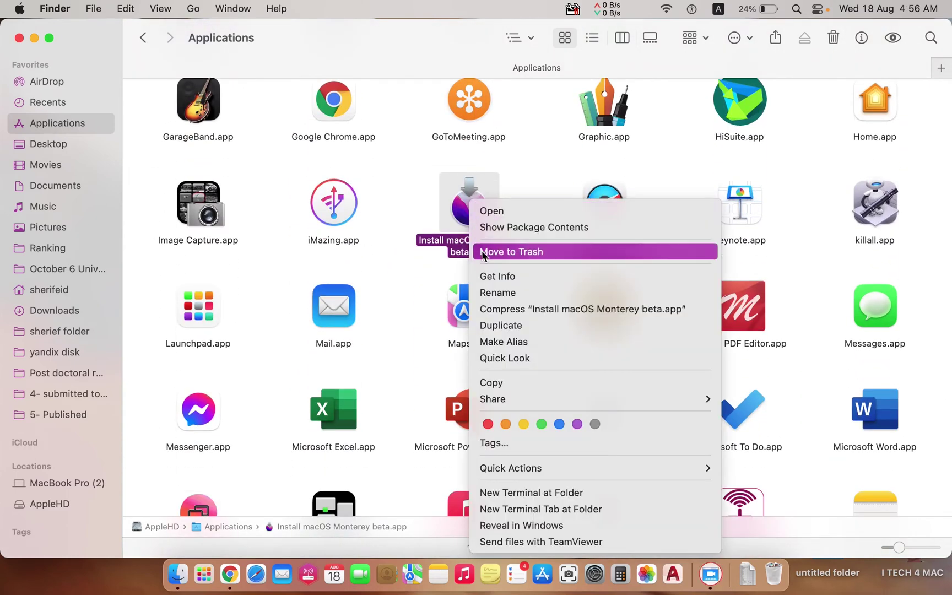
click(497, 276)
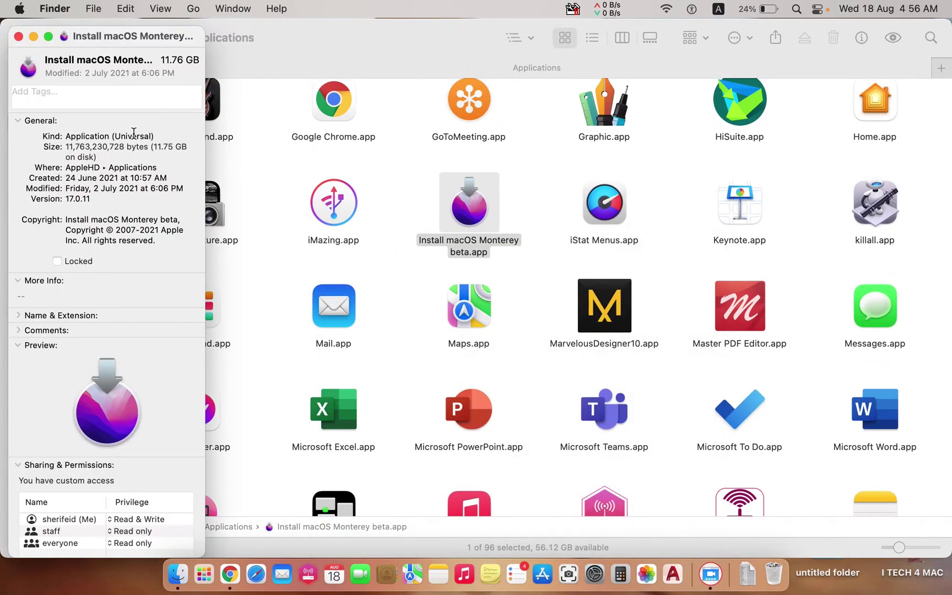
drag(65, 146, 120, 147)
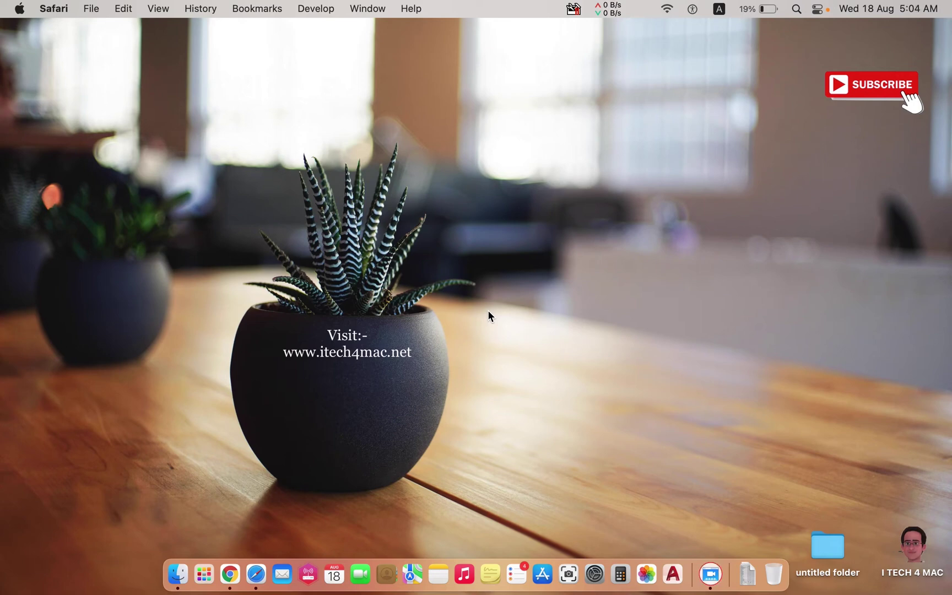
click(256, 574)
text(parallels desktop)
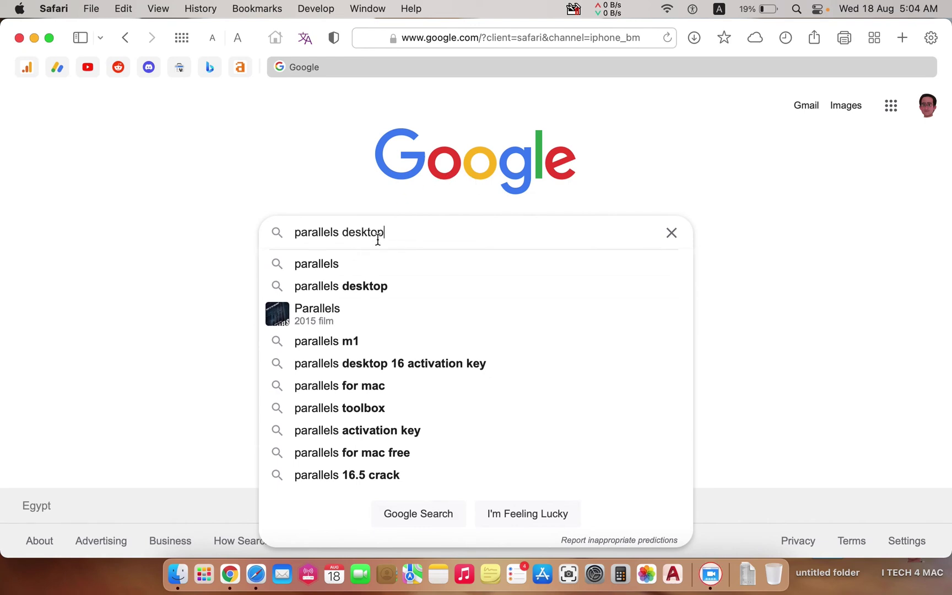
- Google 'parallels desktop', download the Parallels Desktop trial and continue to the Welcome Center
key(Return)
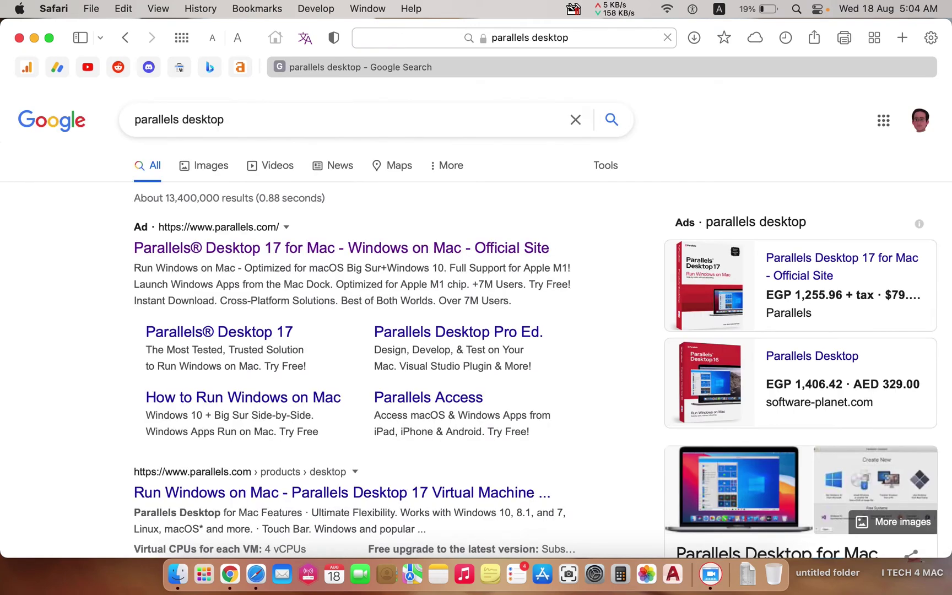
click(274, 249)
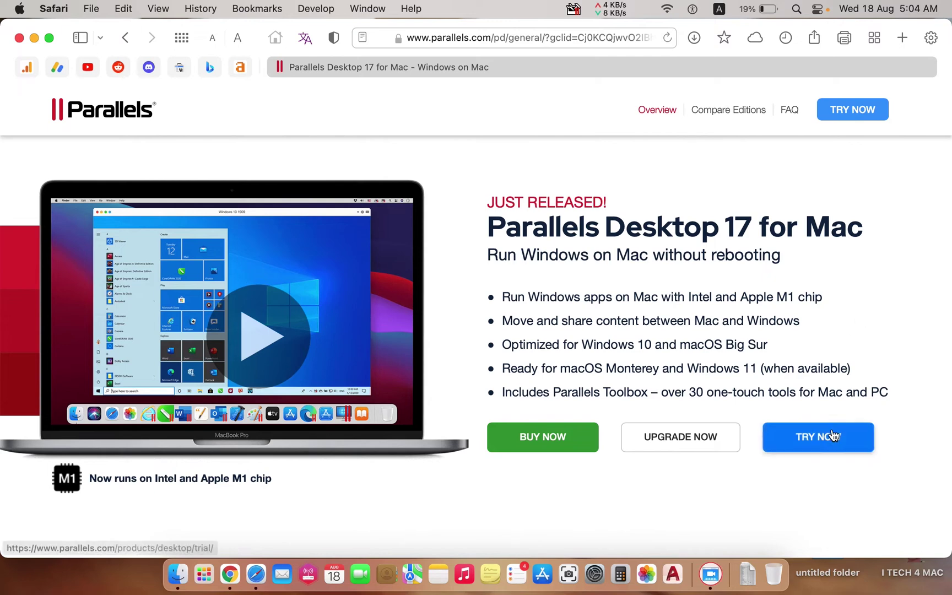
click(806, 440)
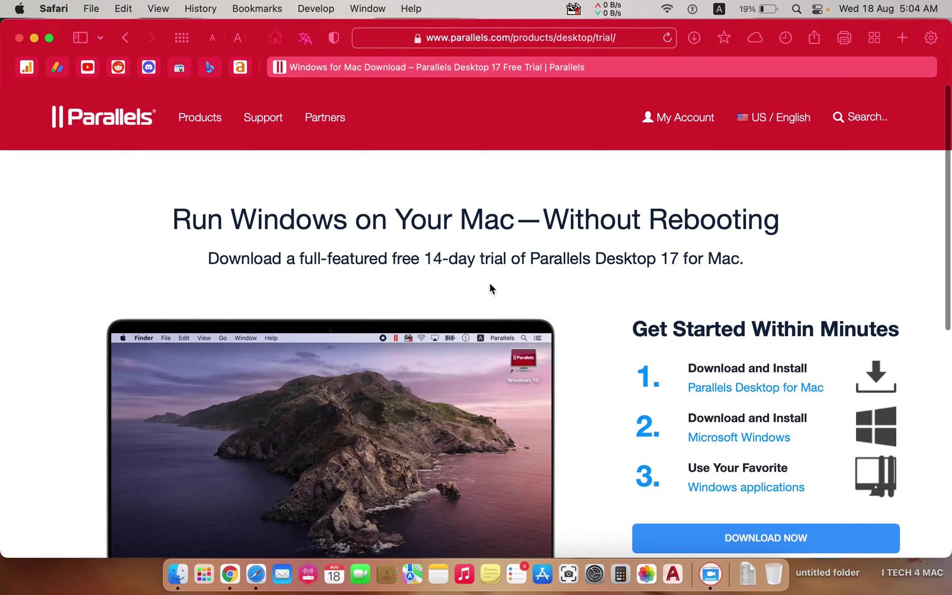
scroll(489, 282, down, 5)
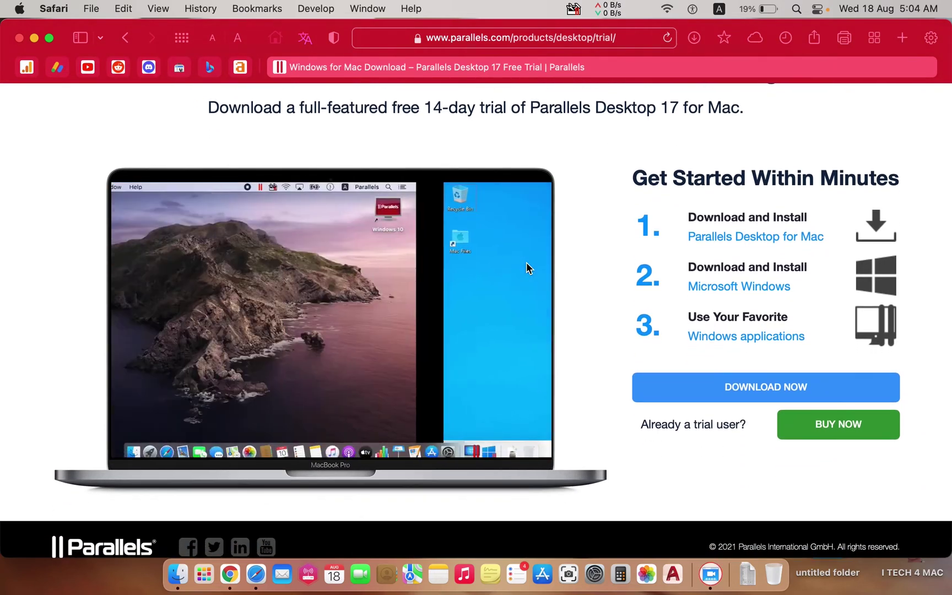
scroll(526, 262, up, 4)
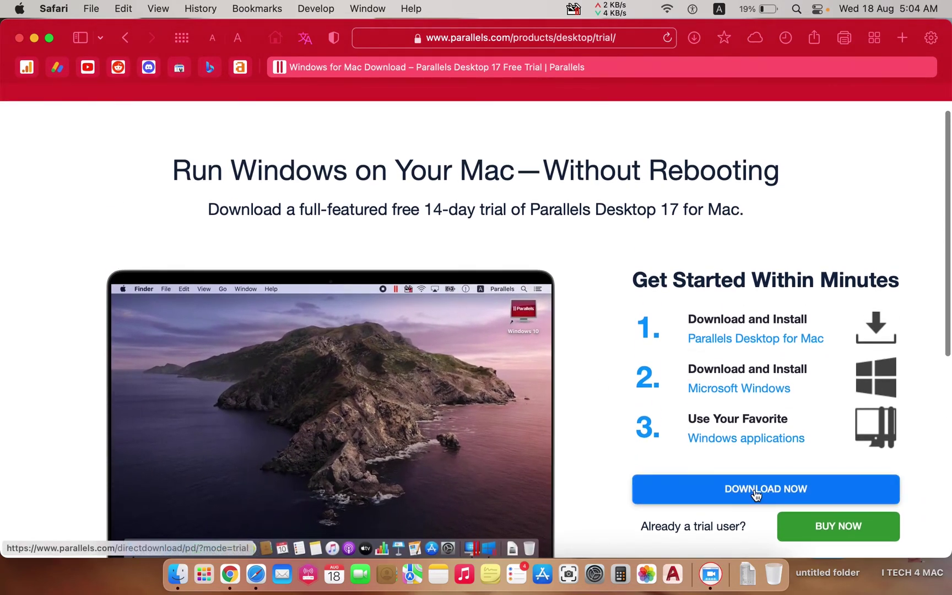
click(754, 492)
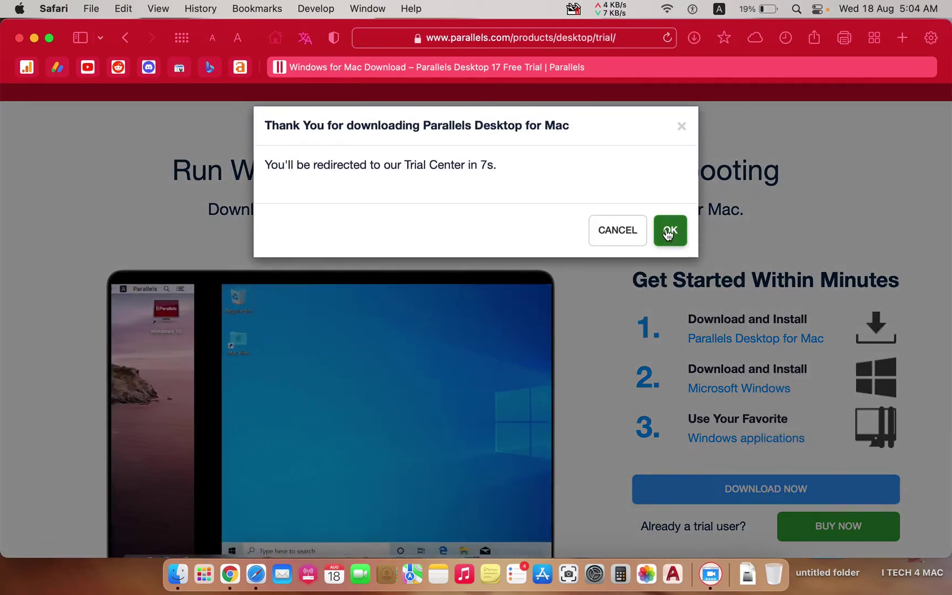
click(671, 230)
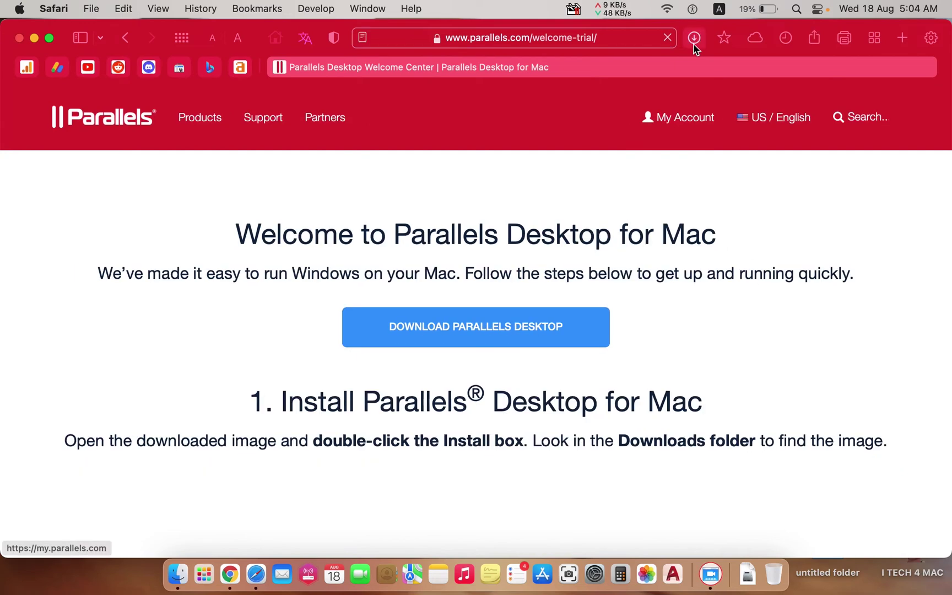
click(694, 39)
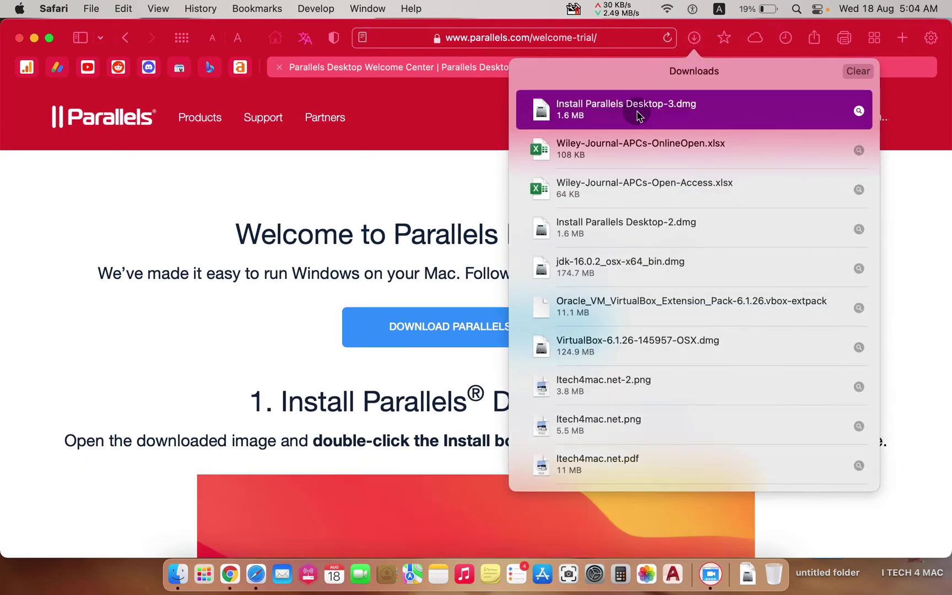
- Mount Install Parallels Desktop-3.dmg and run its installer, approving with the administrator password
double_click(637, 115)
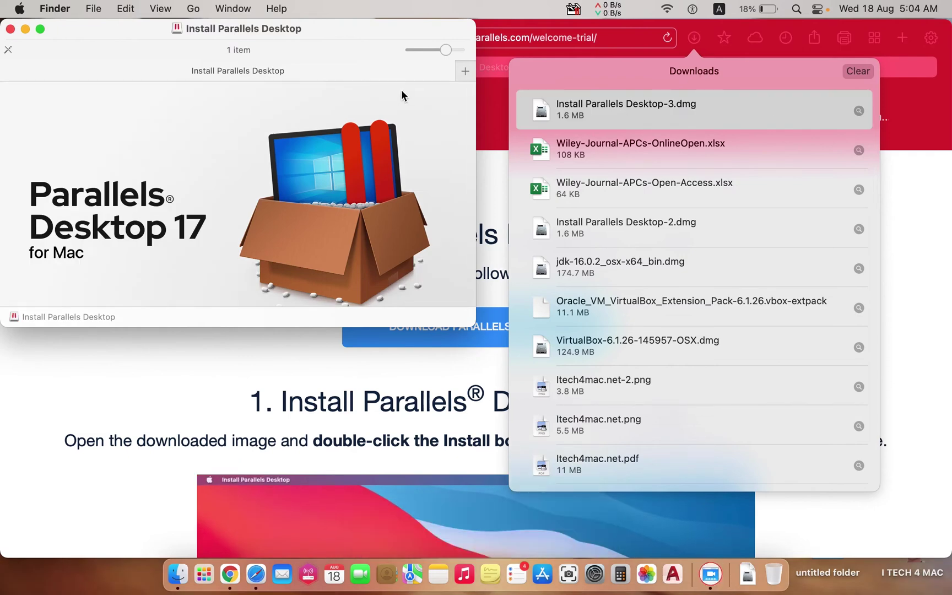
click(696, 38)
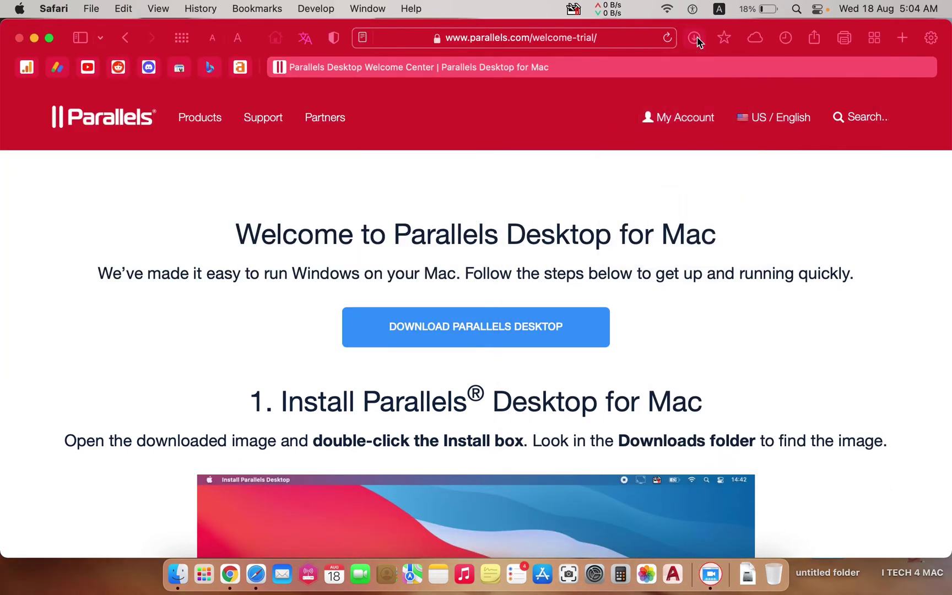
click(35, 37)
click(326, 229)
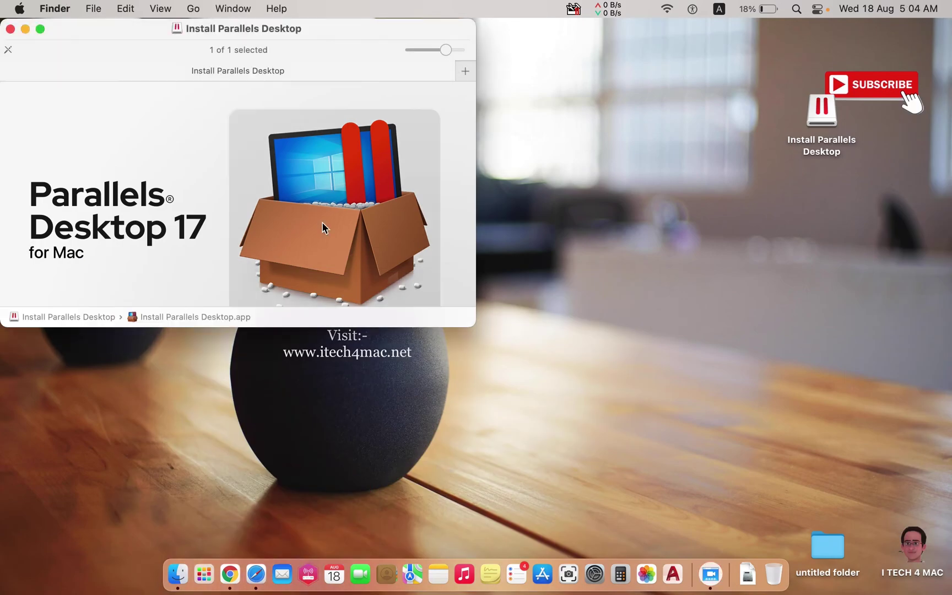
double_click(370, 239)
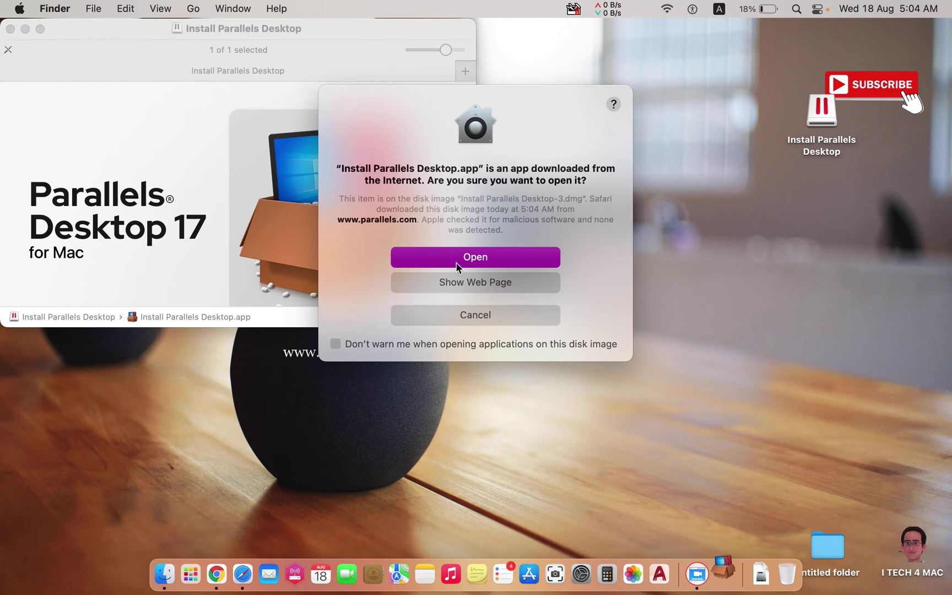
click(458, 263)
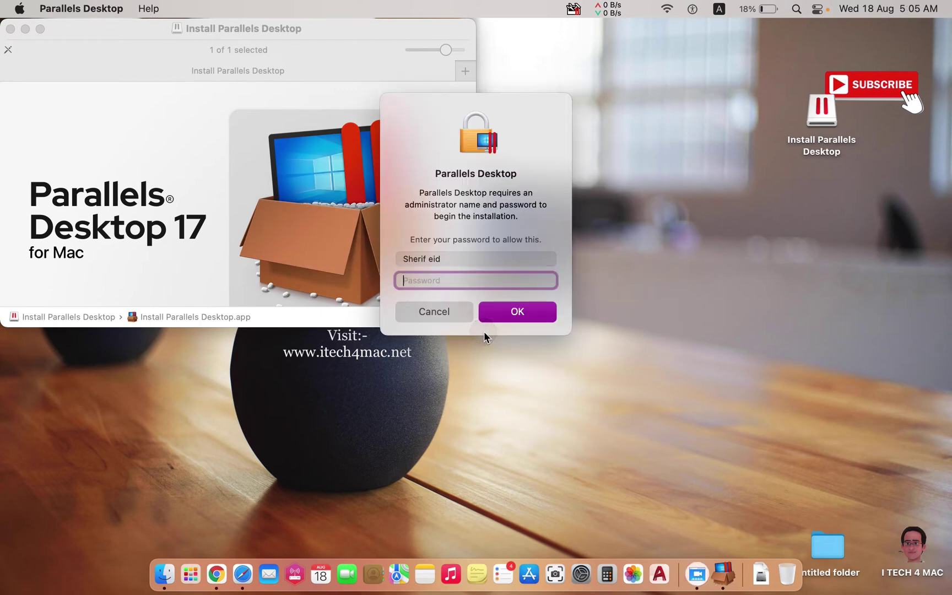
text(•)
text(••)
text(••••)
text(••)
key(Return)
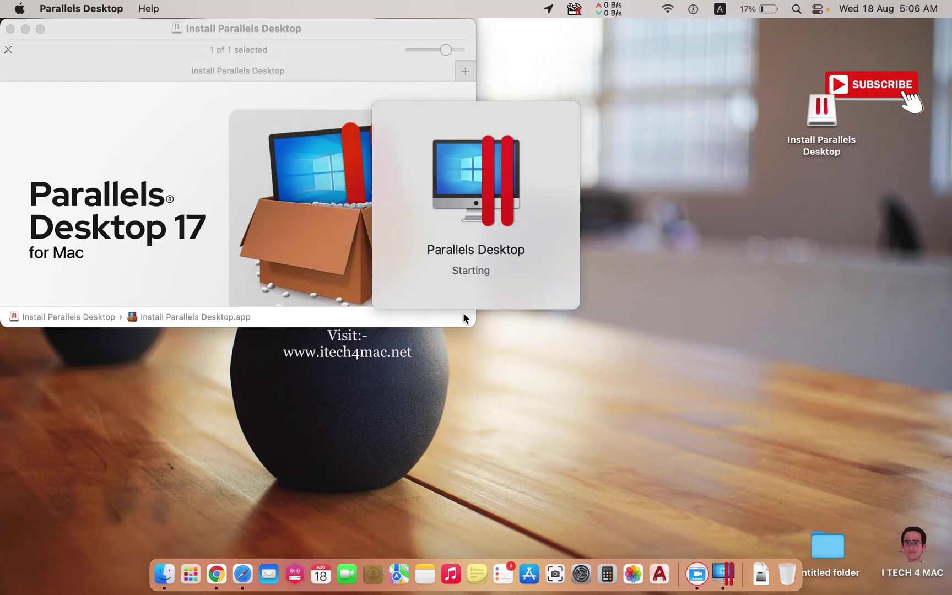
- Minimize the installer disk image window and skip the Windows 10 download
click(26, 31)
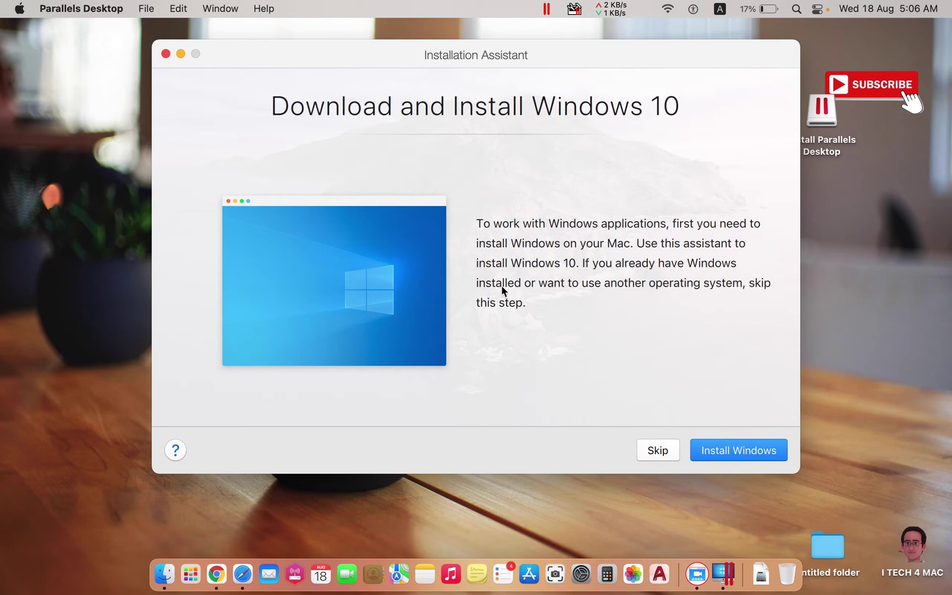
click(660, 452)
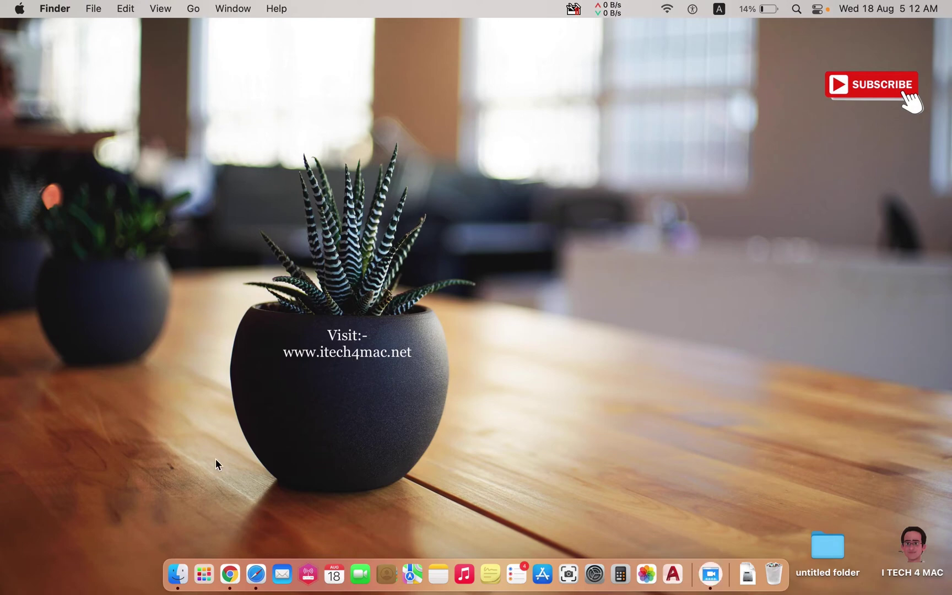
- Launch Parallels Desktop from Launchpad and move its Installation Assistant to the right
click(200, 561)
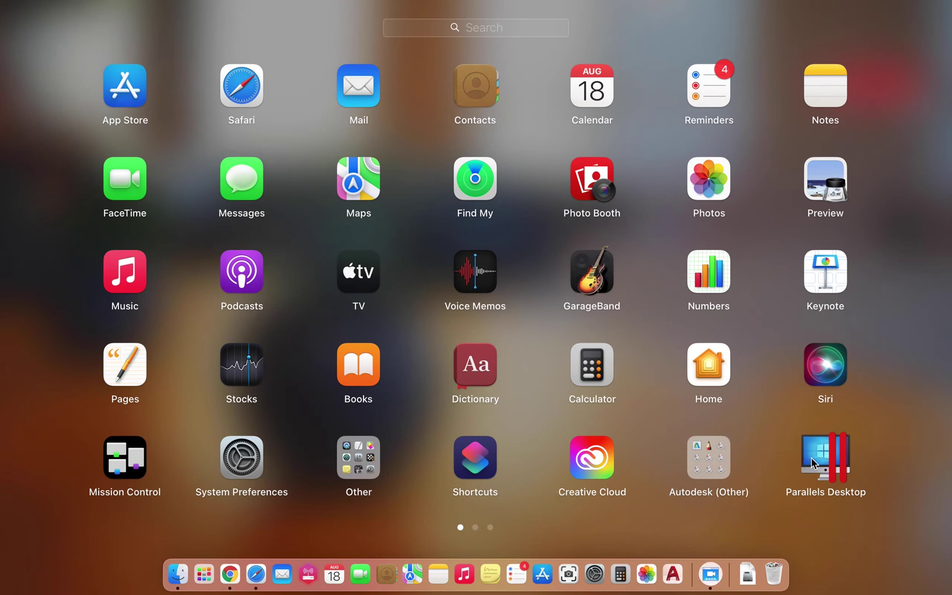
click(826, 457)
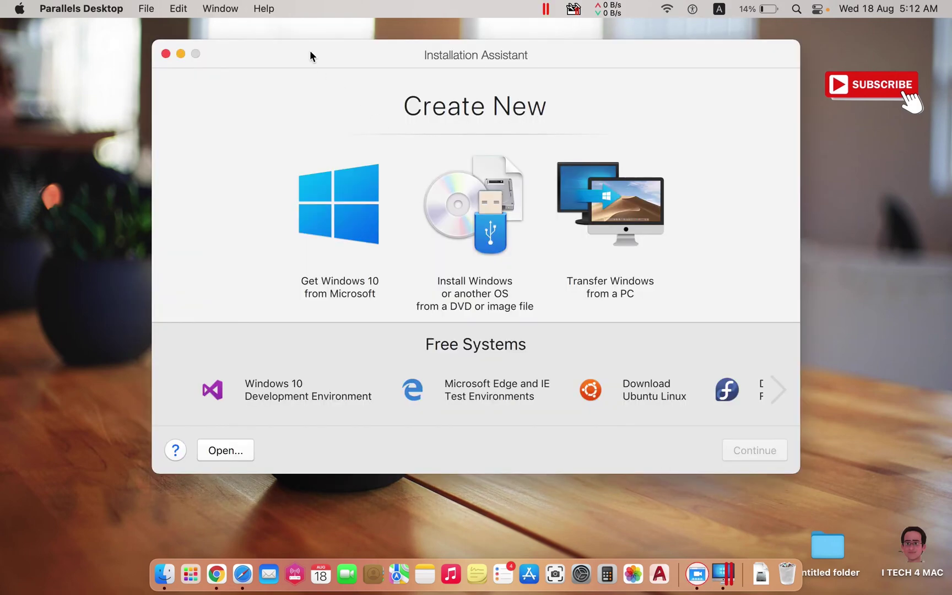
drag(309, 55, 424, 70)
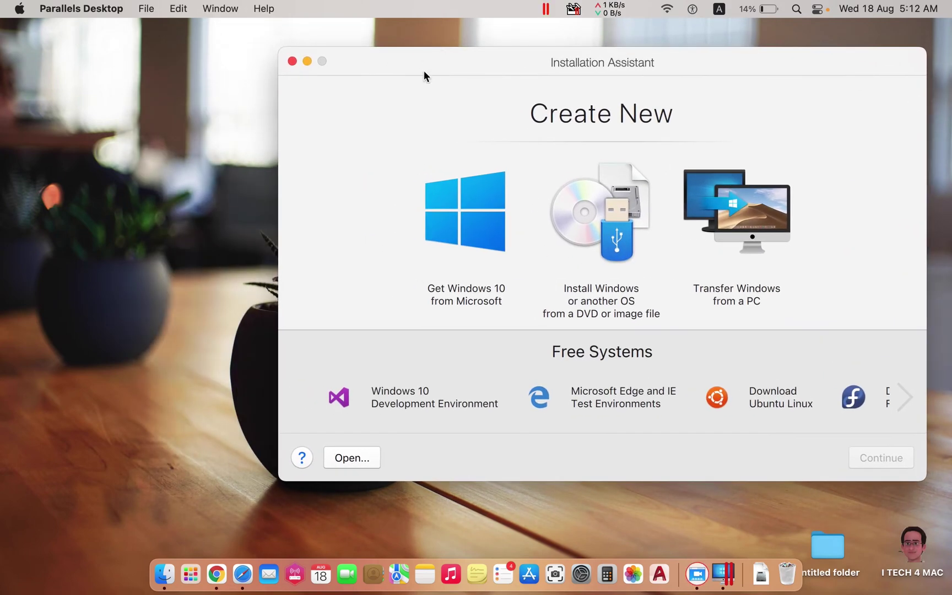
- Place a narrow Finder Applications window, with Install macOS Monterey beta selected, beside the assistant
click(164, 574)
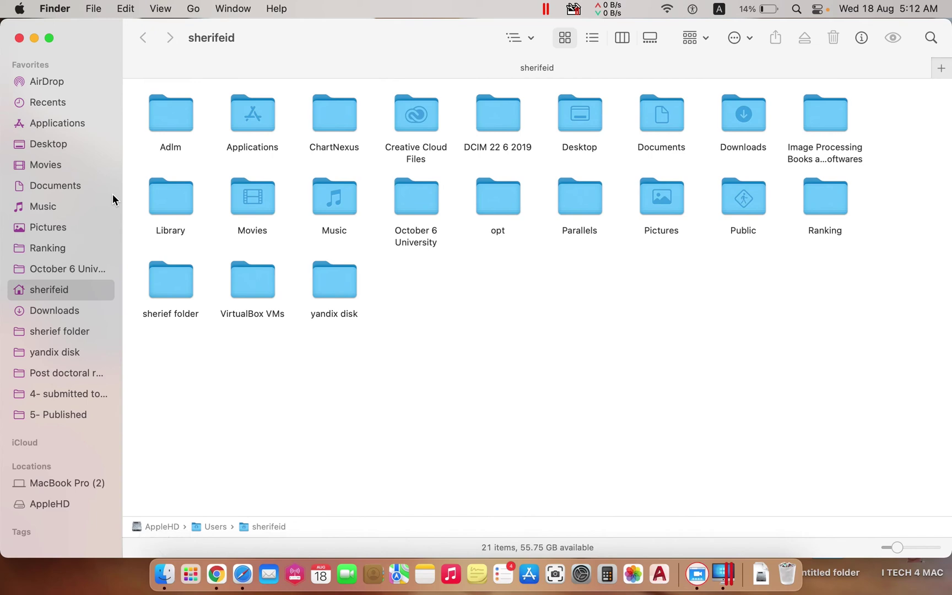
click(57, 123)
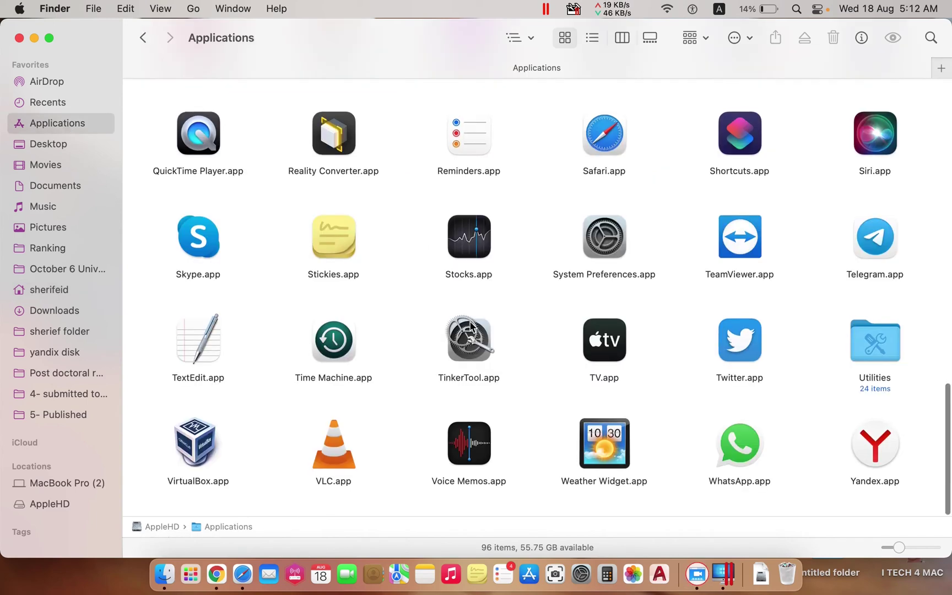
scroll(469, 320, up, 6)
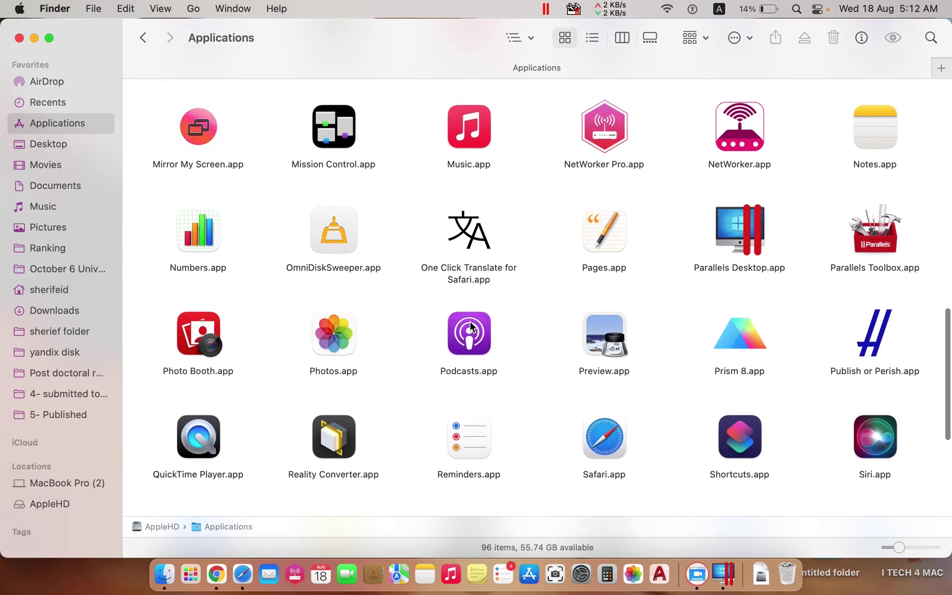
scroll(470, 320, up, 6)
scroll(469, 320, up, 4)
click(473, 199)
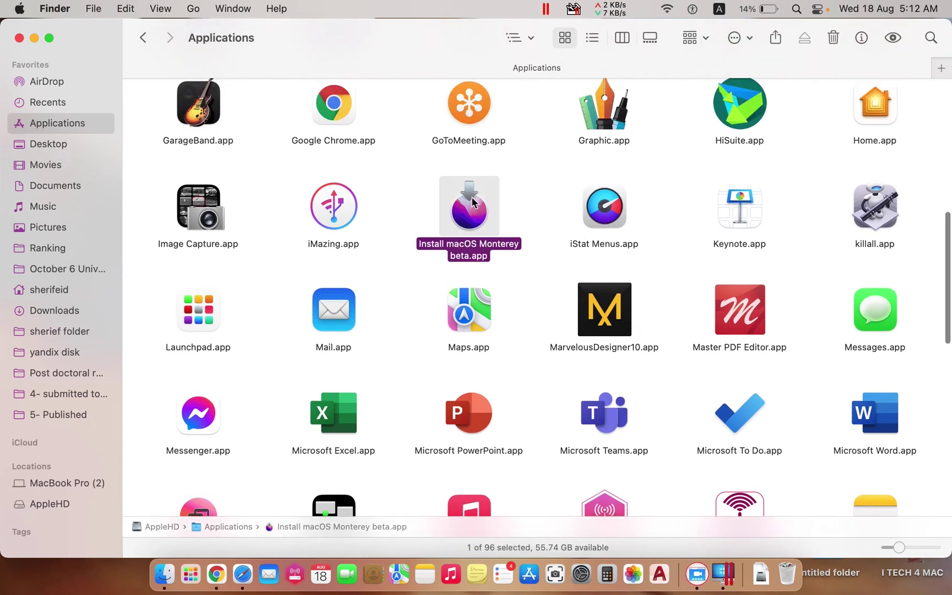
drag(949, 201, 859, 201)
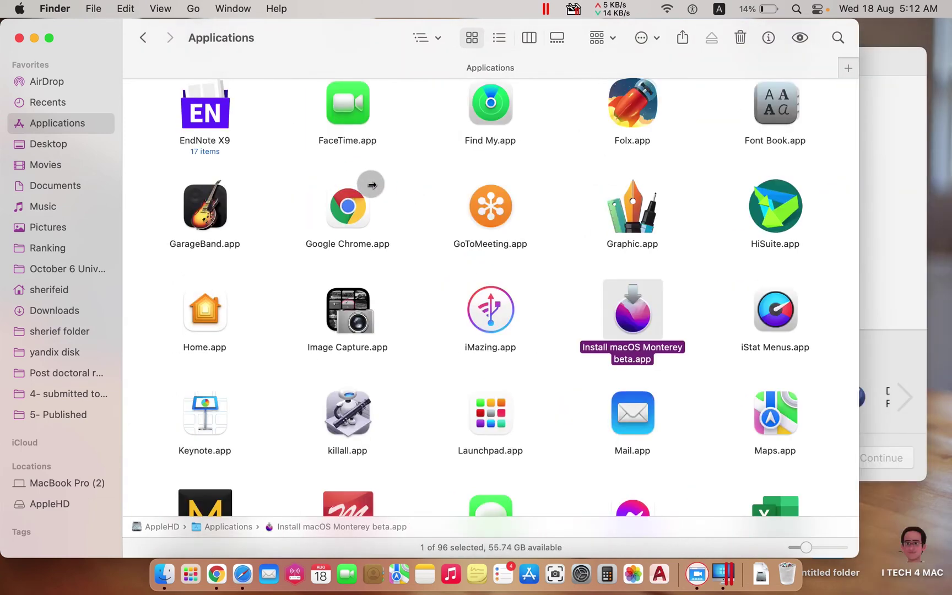
drag(372, 184, 269, 166)
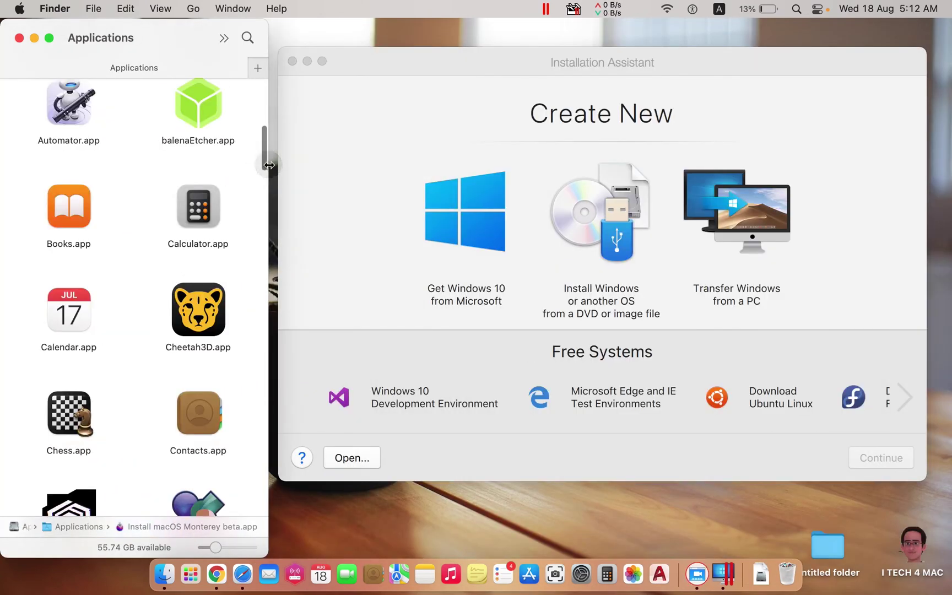
scroll(215, 367, down, 5)
scroll(215, 367, down, 5)
scroll(215, 367, down, 5)
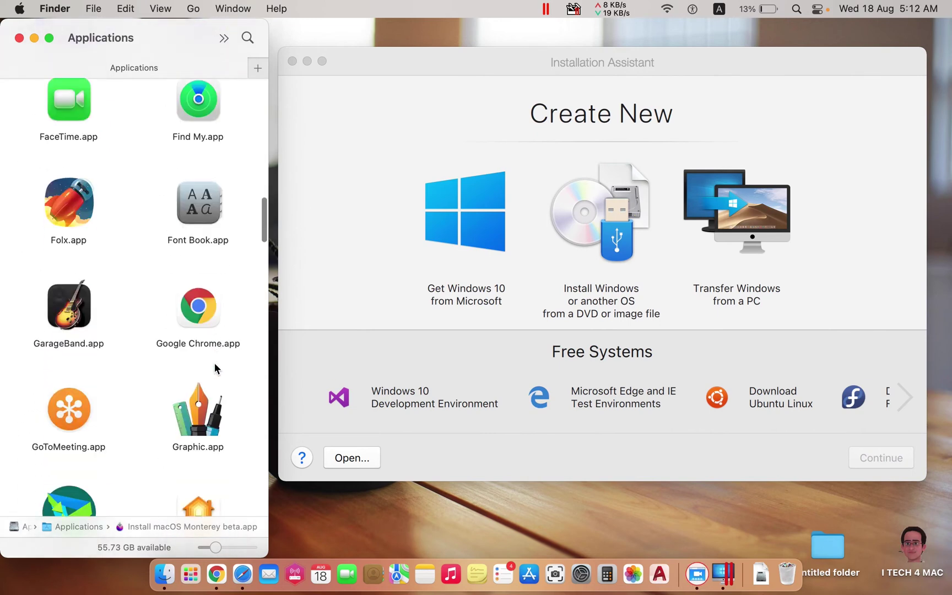
scroll(215, 367, down, 5)
scroll(215, 367, down, 5)
scroll(216, 367, up, 1)
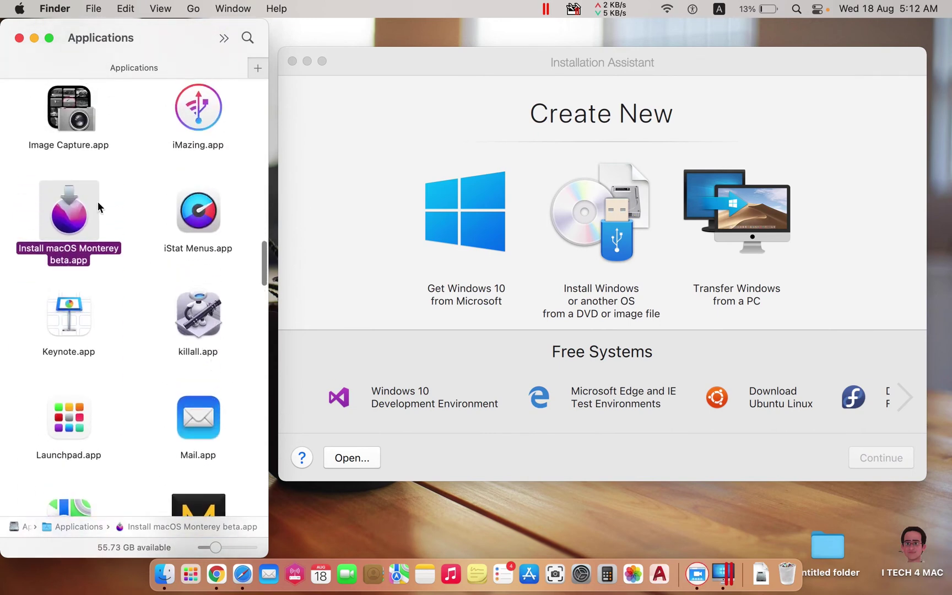
click(316, 286)
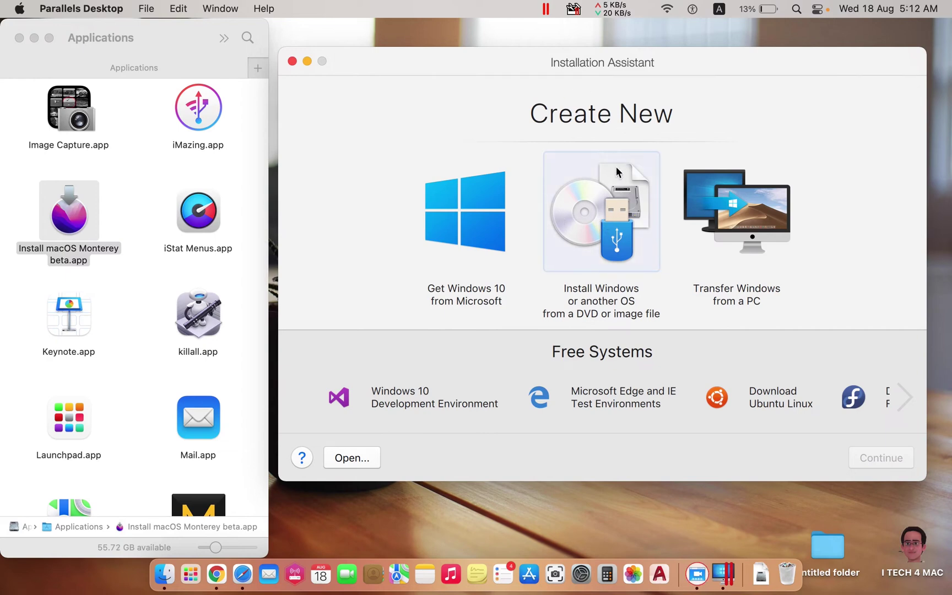
- Choose 'Install Windows or another OS' and select the Install macOS Monterey beta.app image
click(616, 207)
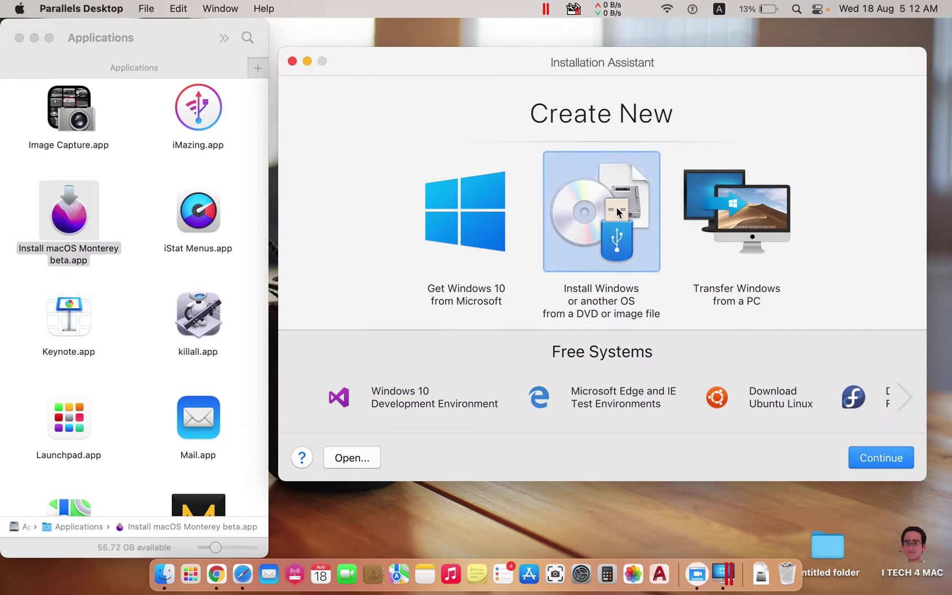
click(876, 457)
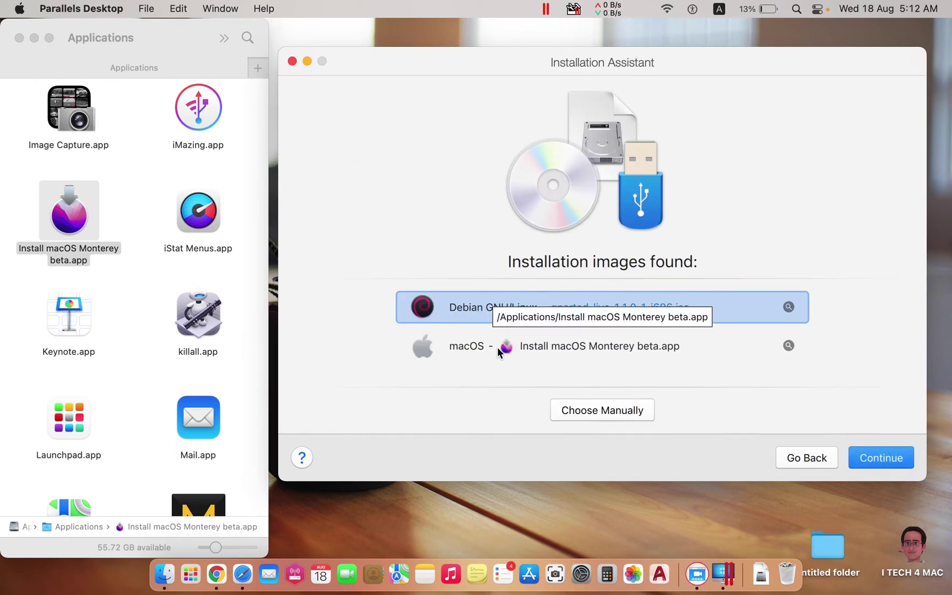
click(575, 346)
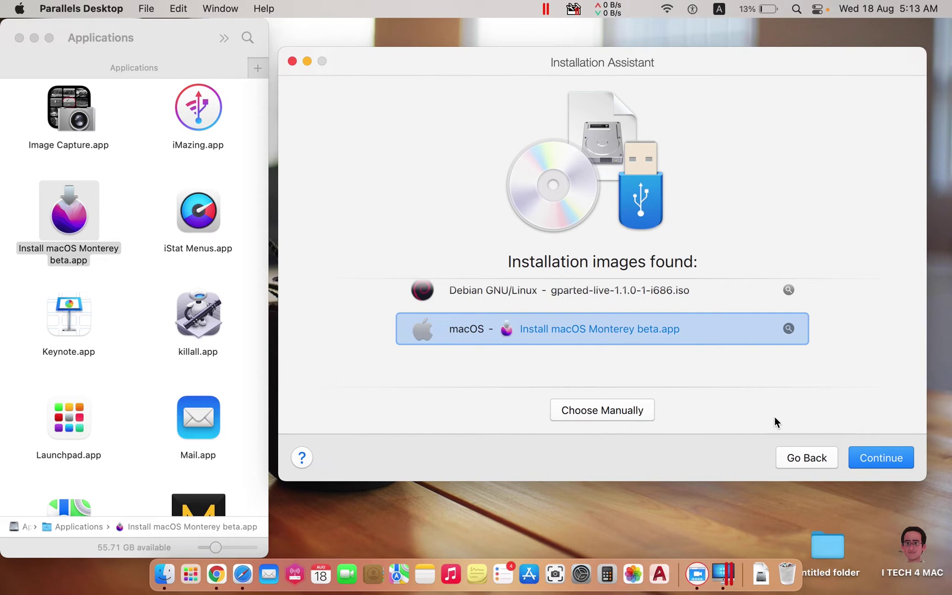
click(879, 458)
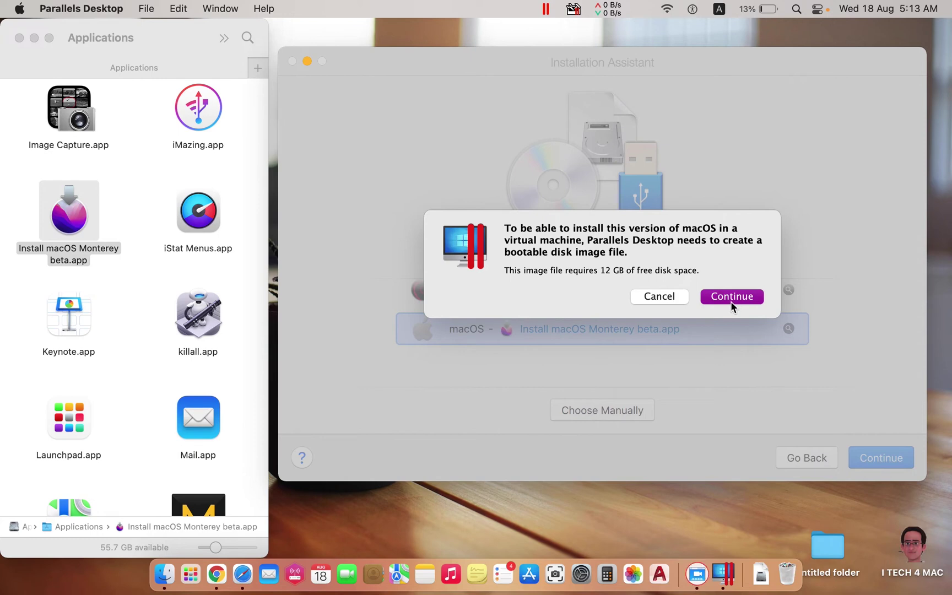
- Check the Mac's free storage in About This Mac, then accept the 12 GB disk image notice
click(20, 8)
click(45, 22)
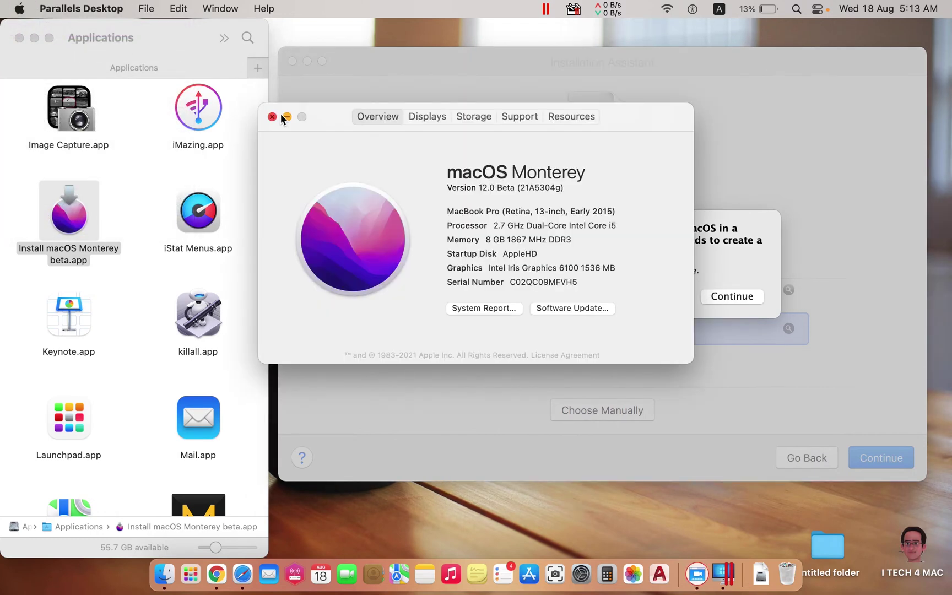
click(491, 115)
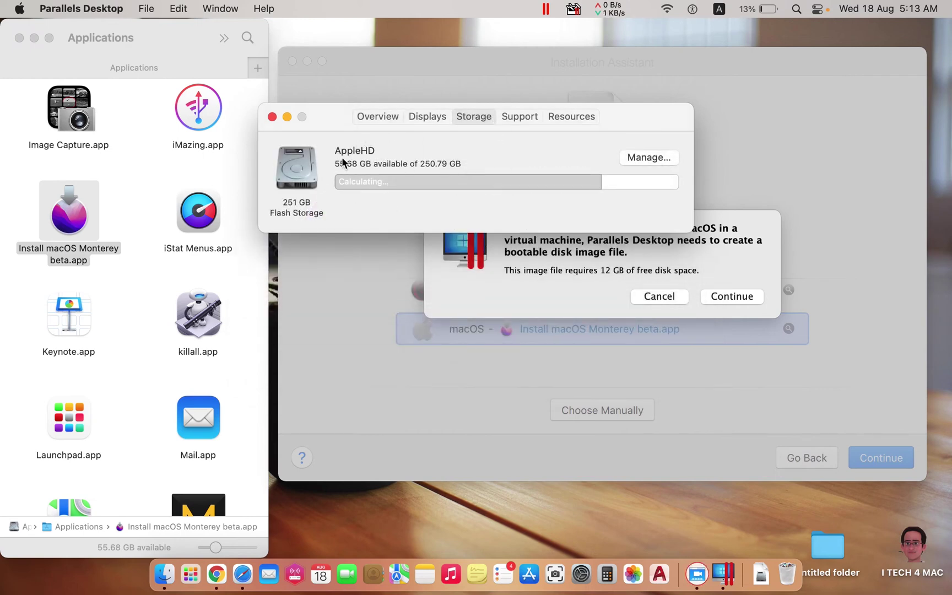
click(273, 118)
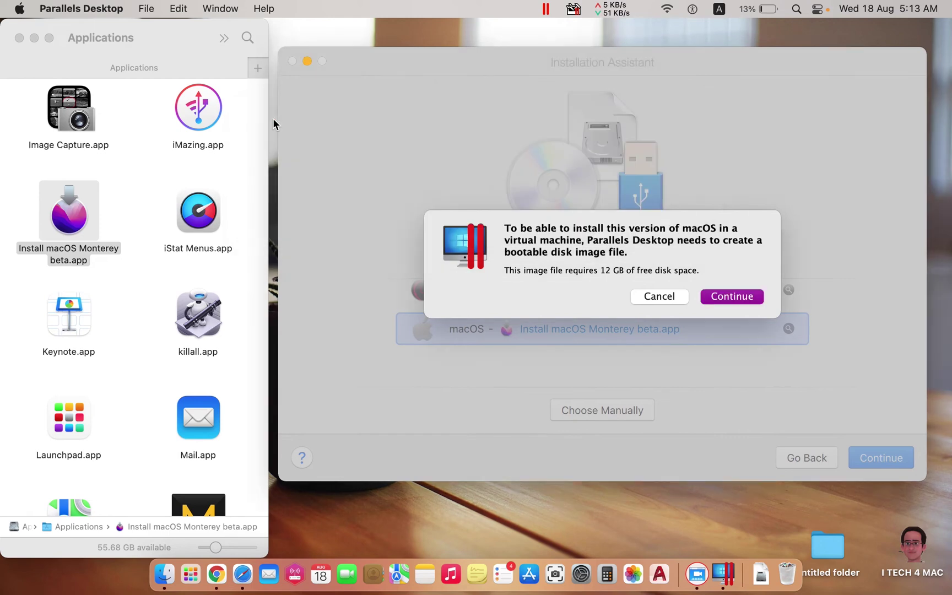
click(732, 298)
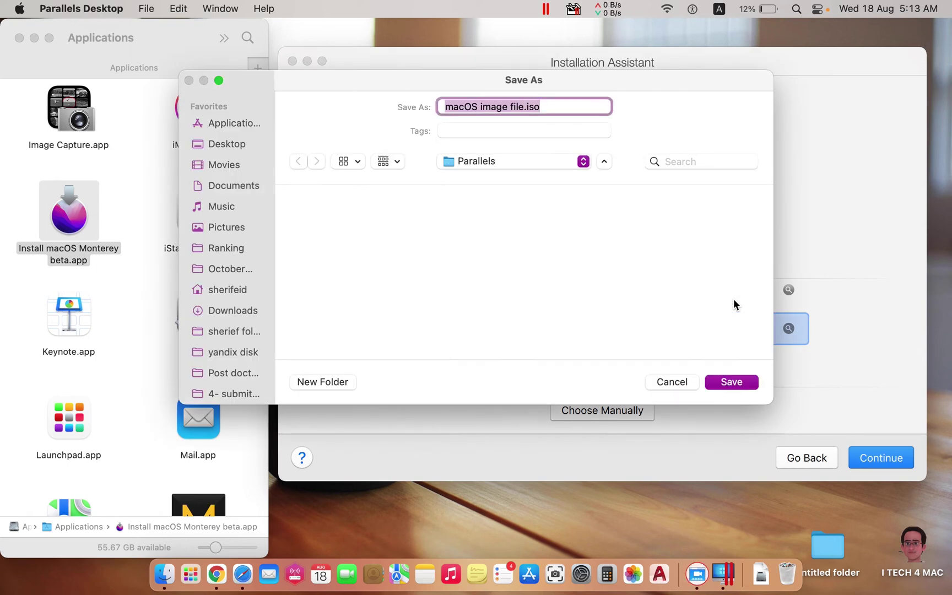
- Save the bootable image as 'macOS image file.iso' in the Parallels folder
click(544, 202)
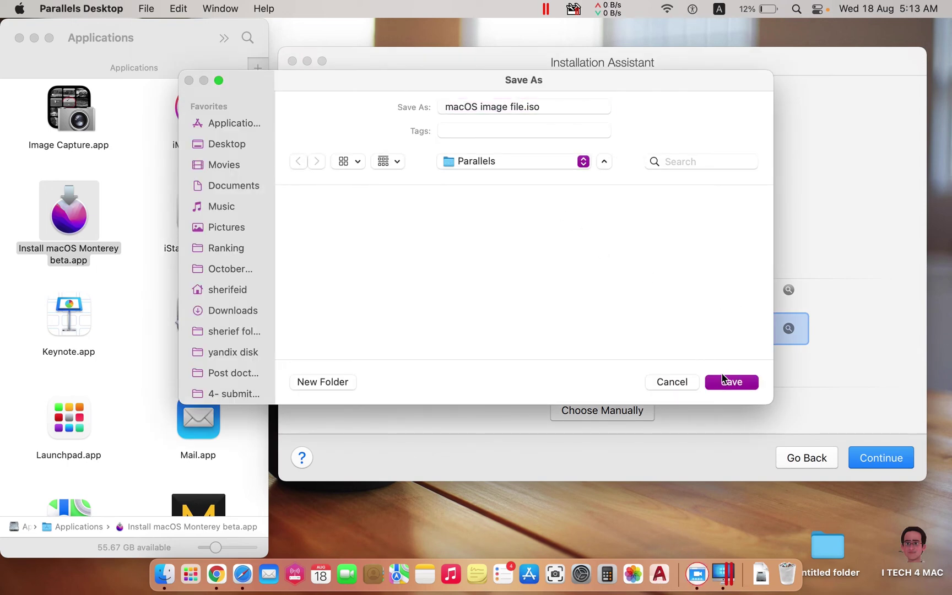
click(580, 165)
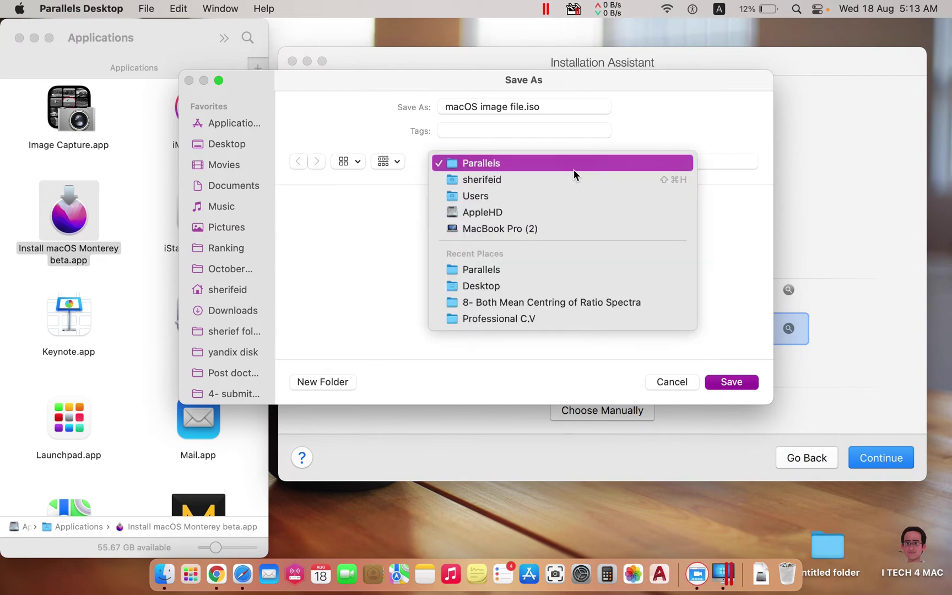
click(385, 228)
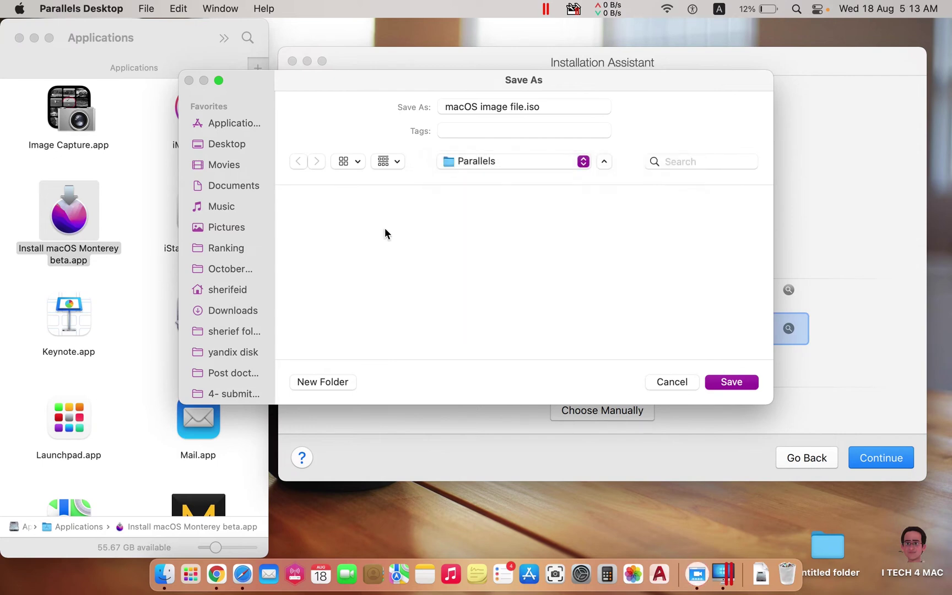
click(737, 384)
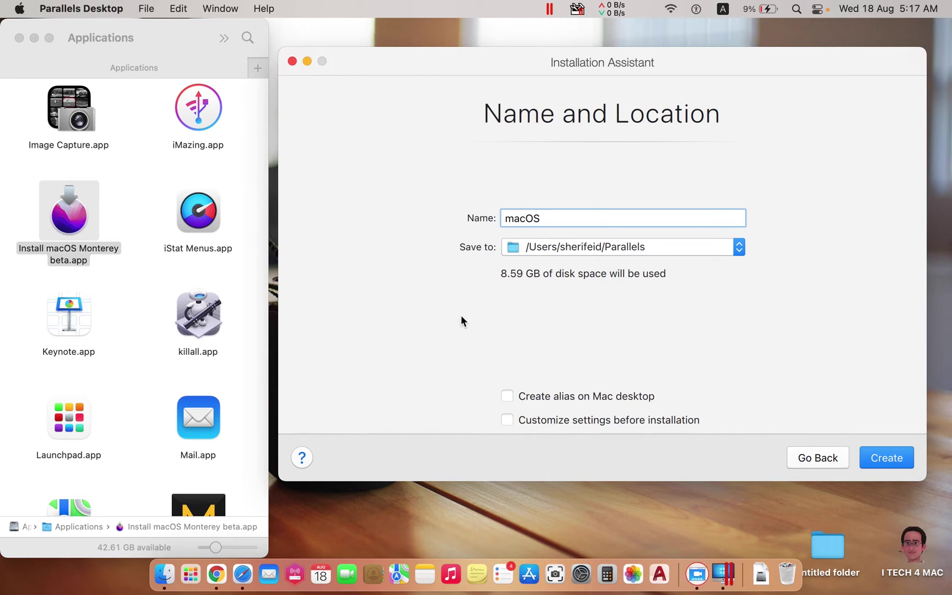
right_click(163, 573)
click(178, 222)
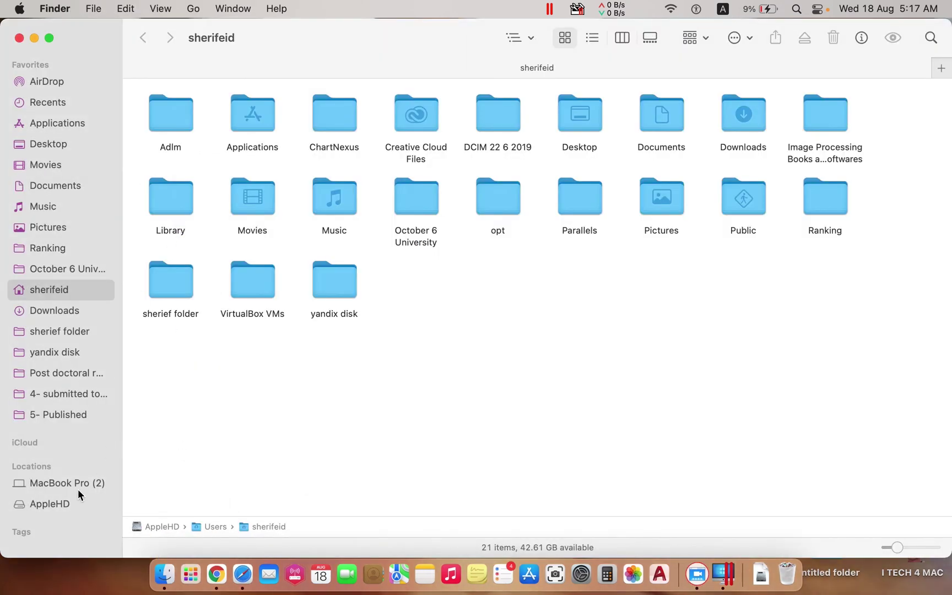
click(59, 502)
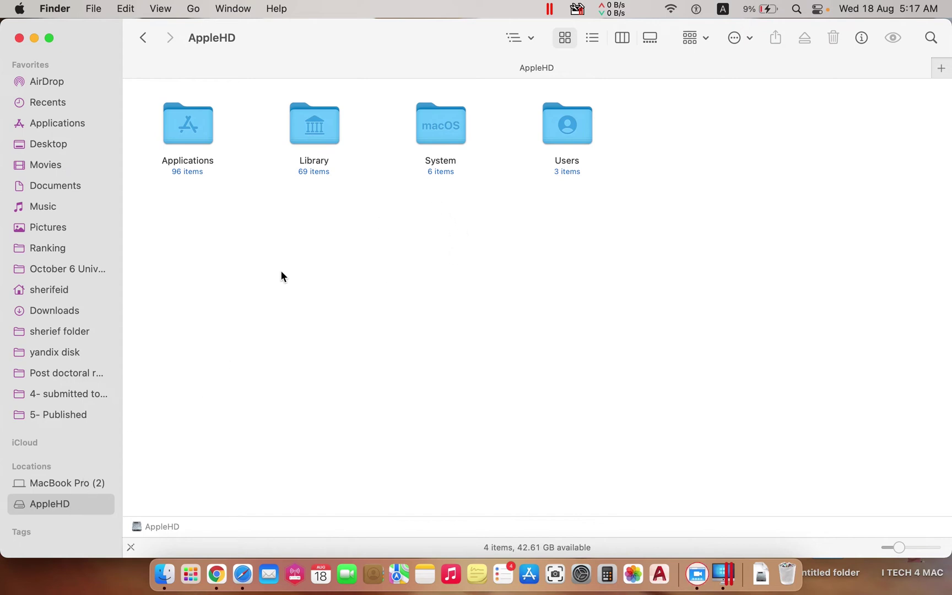
double_click(579, 113)
double_click(457, 135)
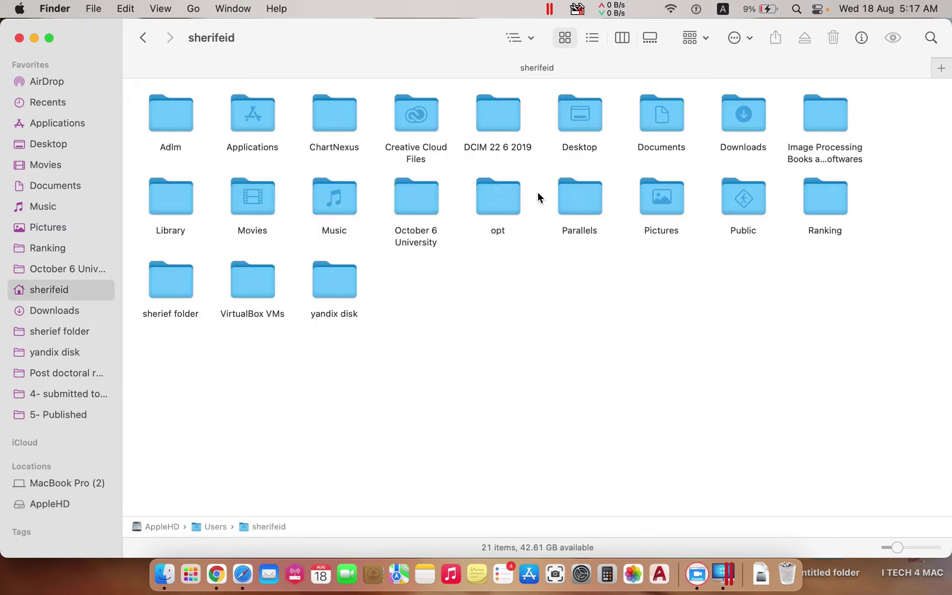
double_click(601, 203)
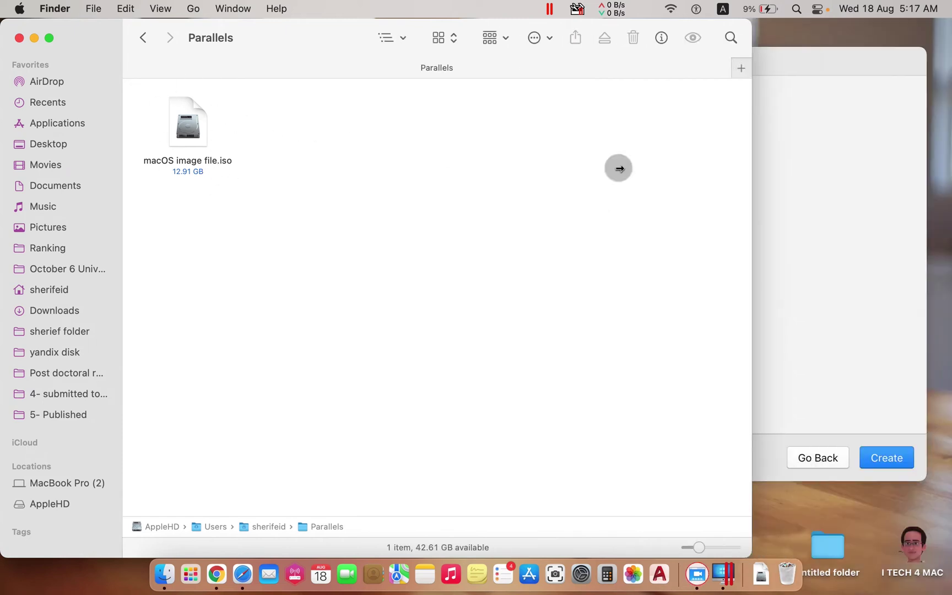
drag(619, 168, 446, 168)
- Close the Parallels folder window and create the macOS virtual machine from the Installation Assistant
click(33, 38)
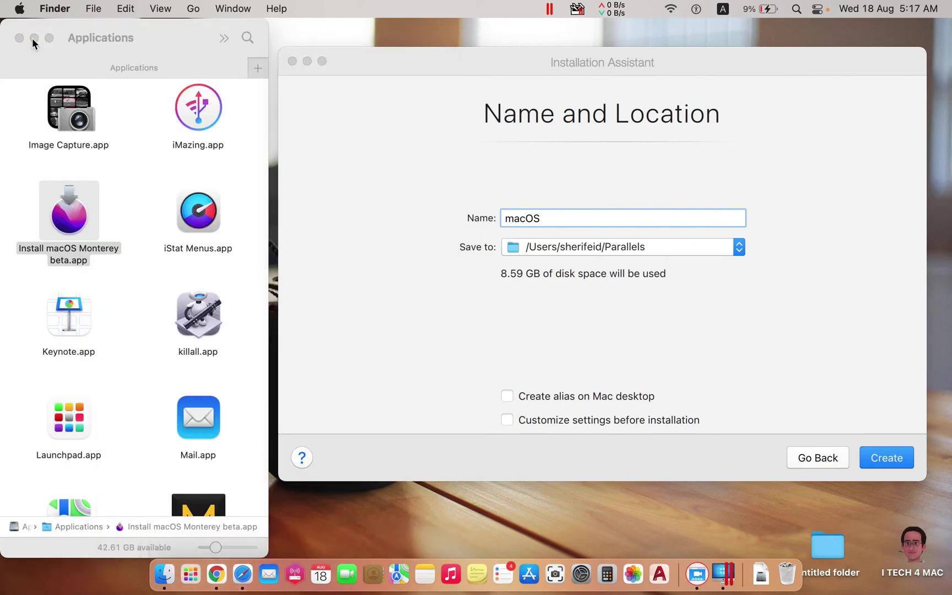
click(335, 119)
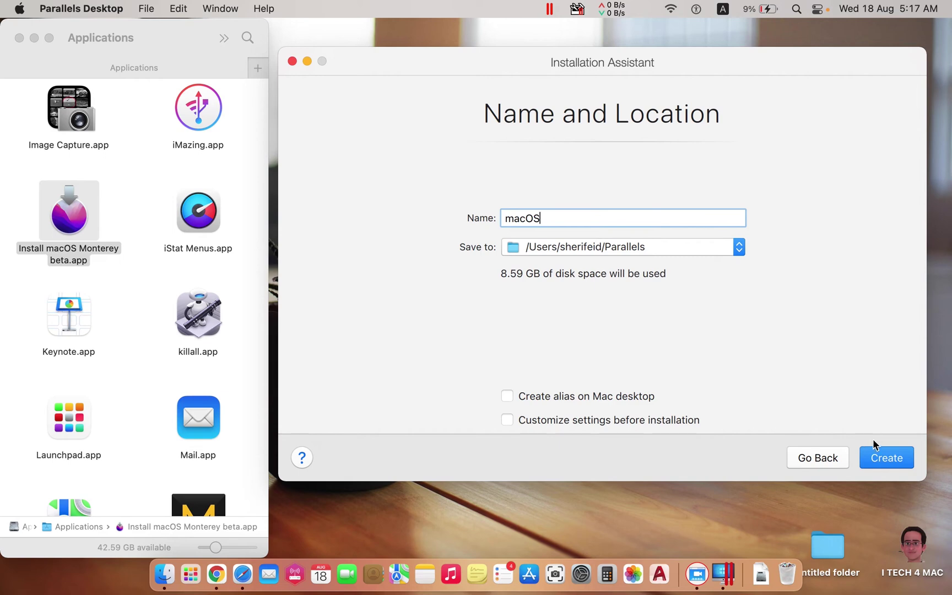
click(891, 460)
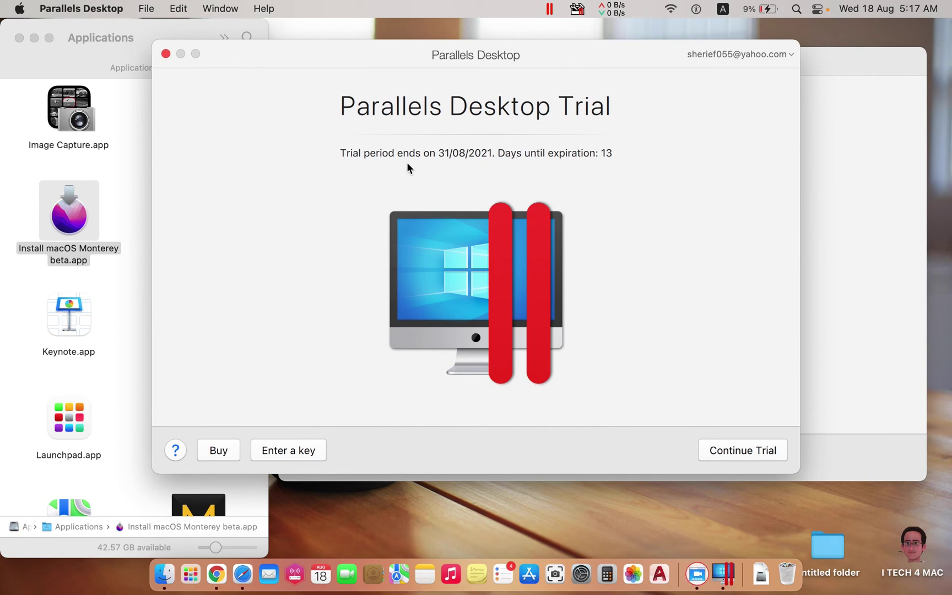
- Continue the Parallels Desktop trial and minimize the Applications Finder window
click(742, 451)
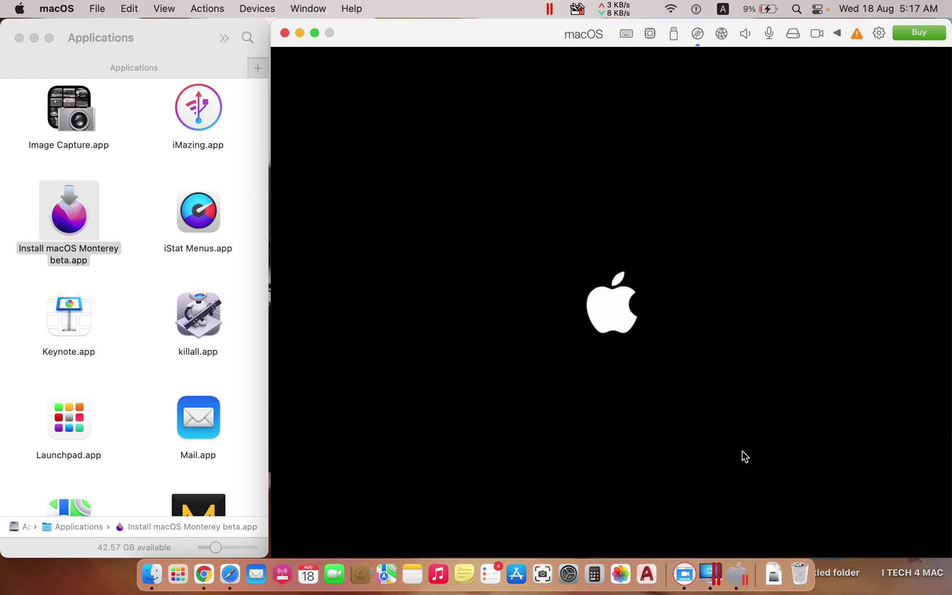
click(35, 37)
- Move the VM window left, keep English as the language, and choose Install macOS Monterey beta
drag(462, 37, 341, 35)
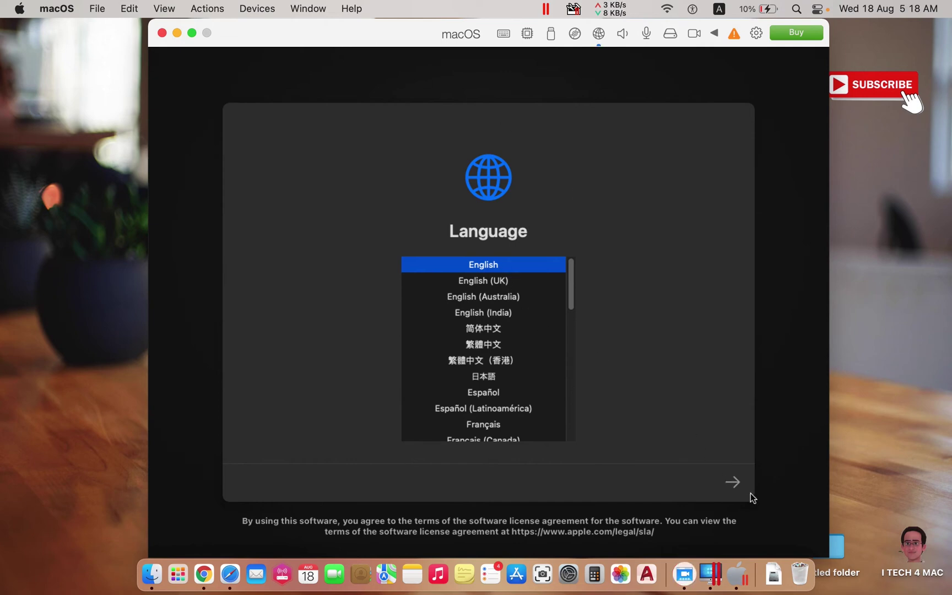
click(734, 483)
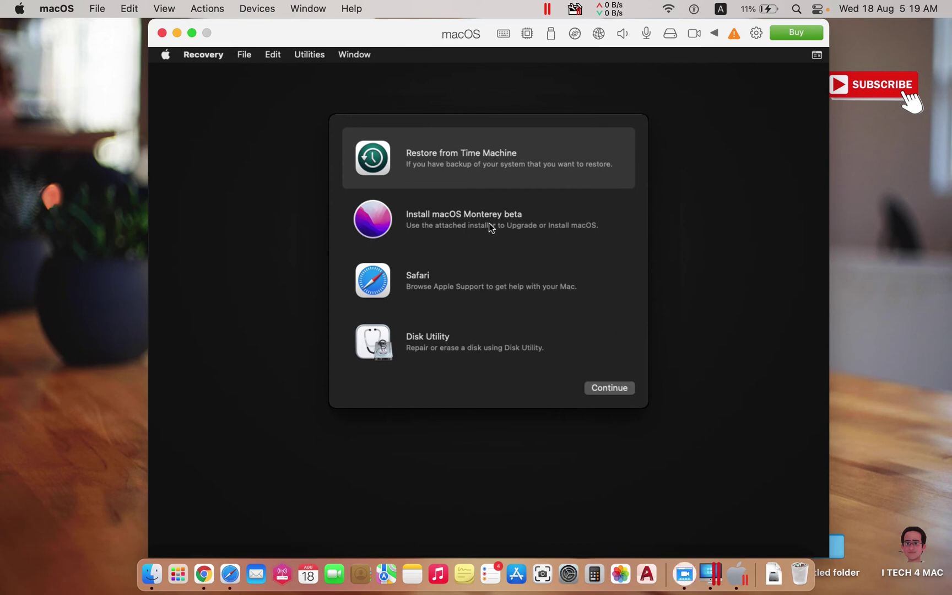
click(468, 222)
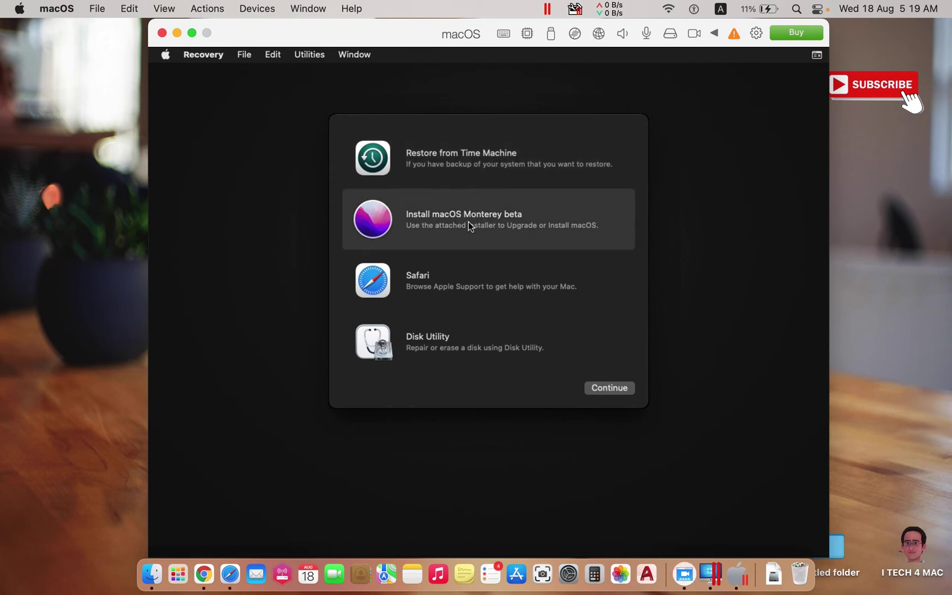
- Agree to the Monterey beta license and install it onto Macintosh HD
click(620, 388)
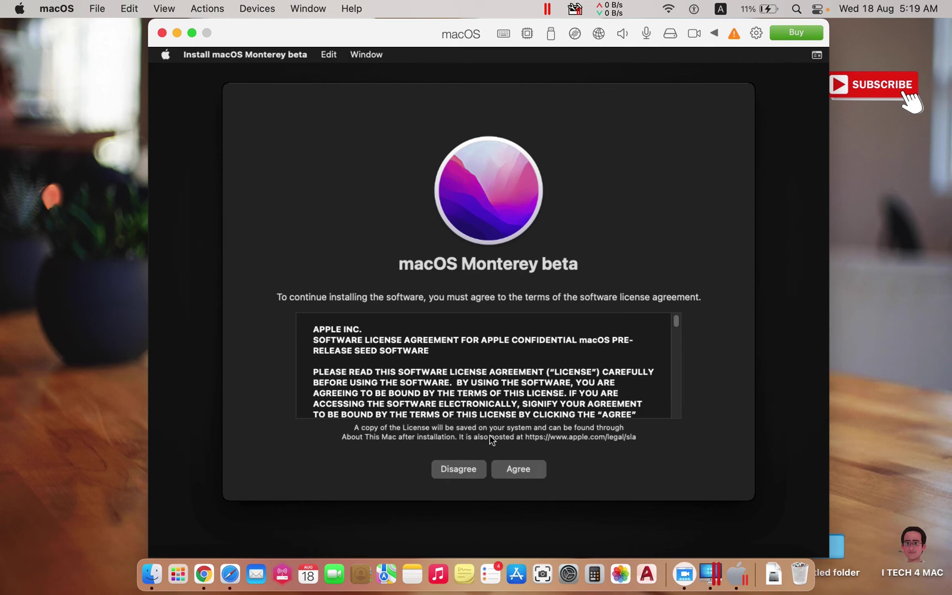
click(517, 469)
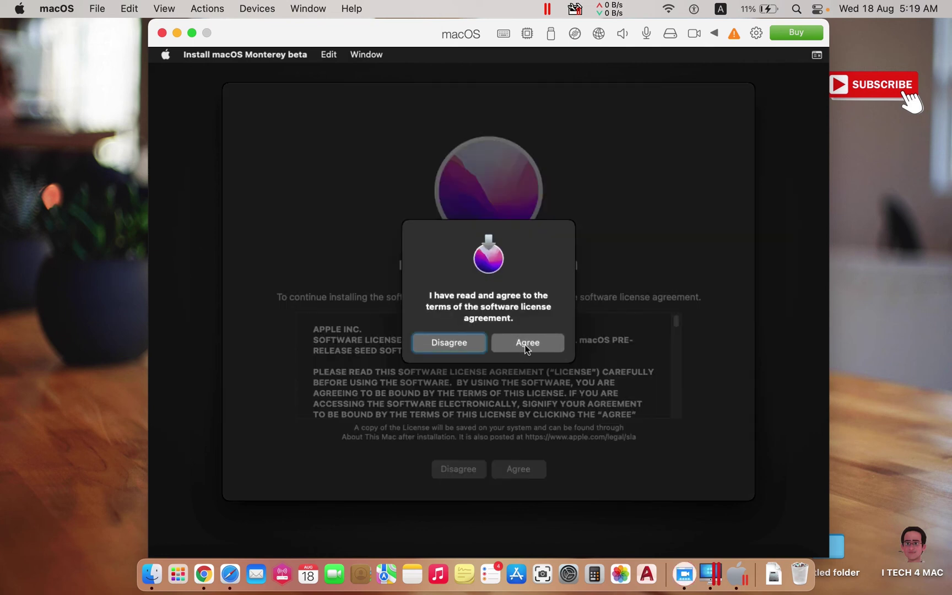
click(528, 342)
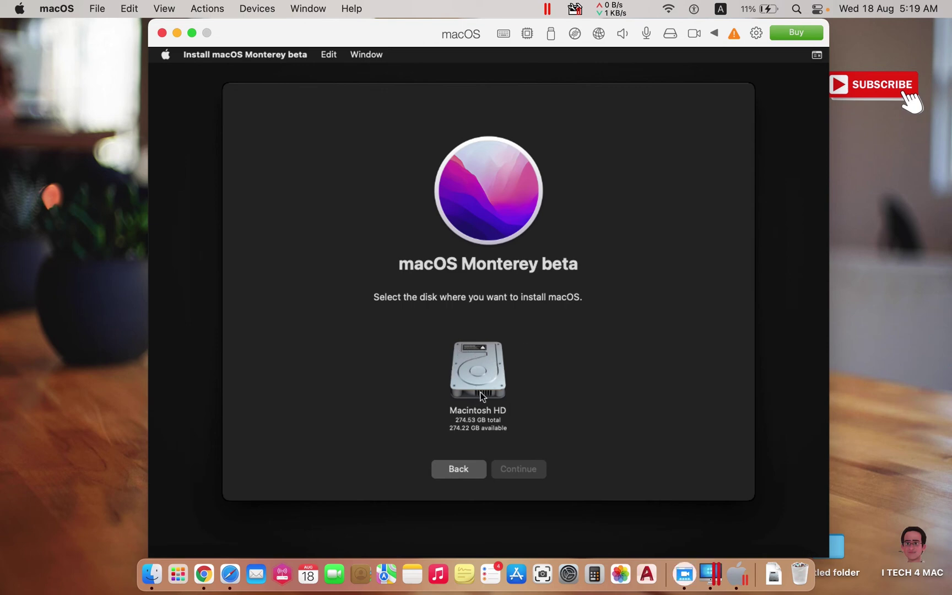
click(473, 359)
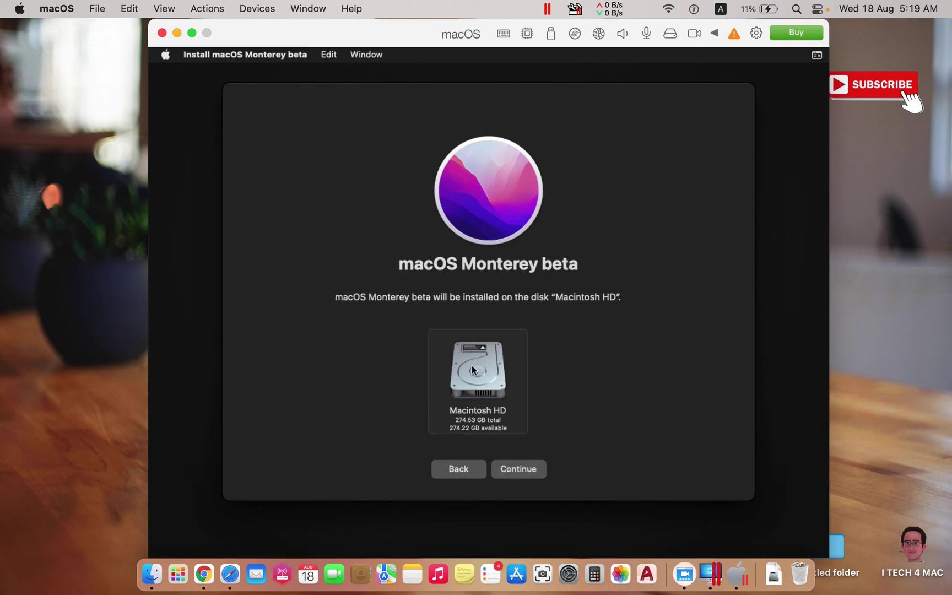
click(527, 472)
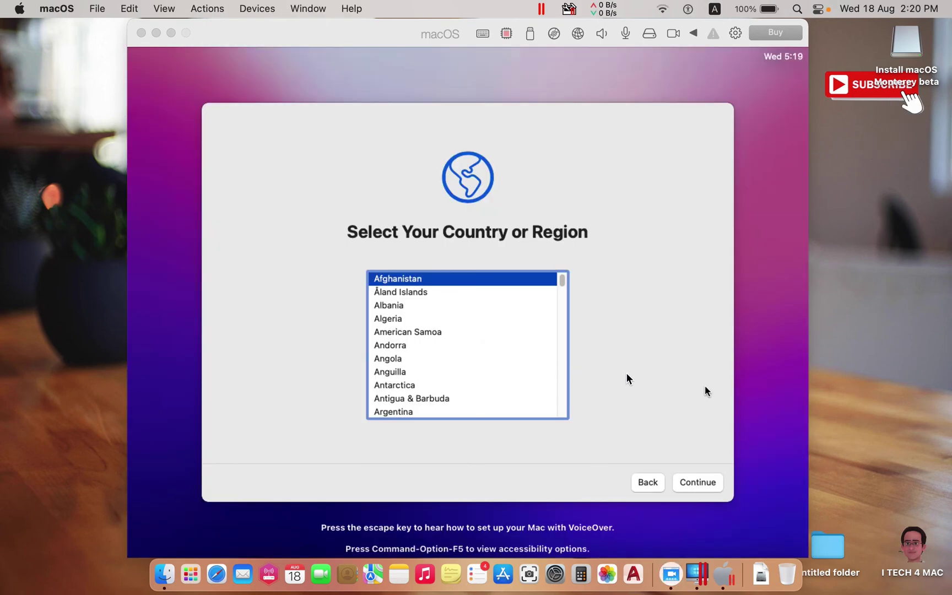
- Choose United States as the region and accept the suggested language settings
click(705, 385)
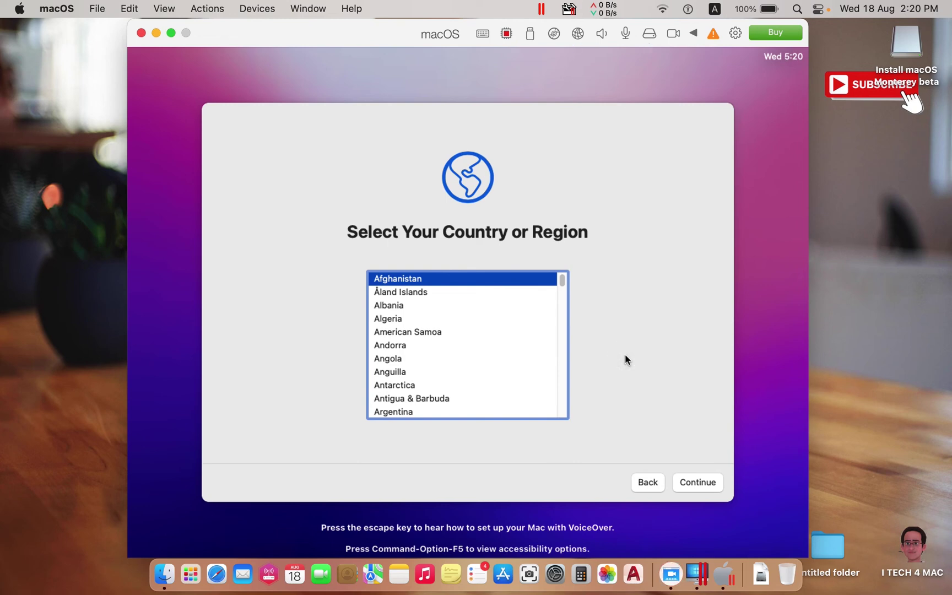
key(Down)
key(Down)
key(Down)
key(Down)
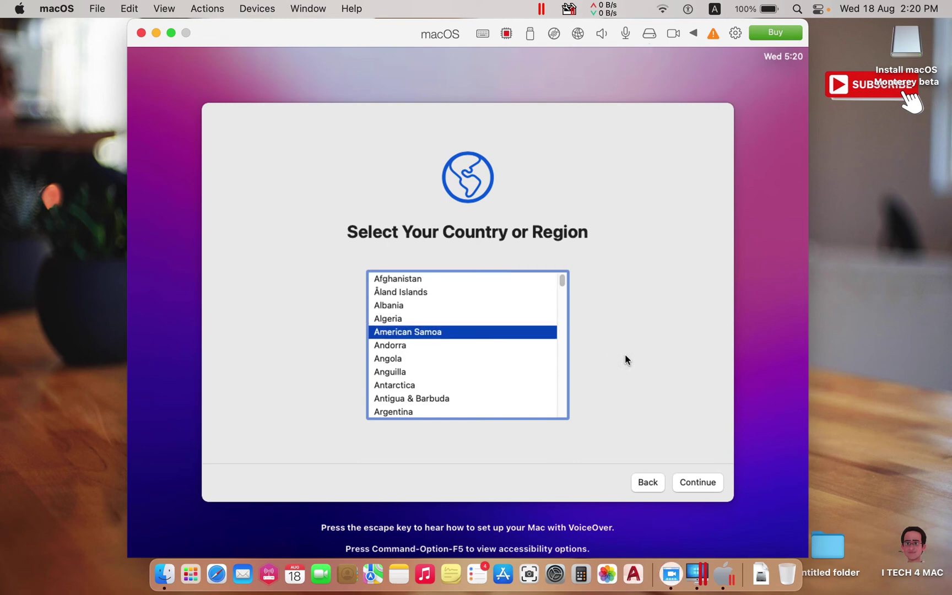
key(Down)
key(Down)
key(Down)
key(Down)
key(Down)
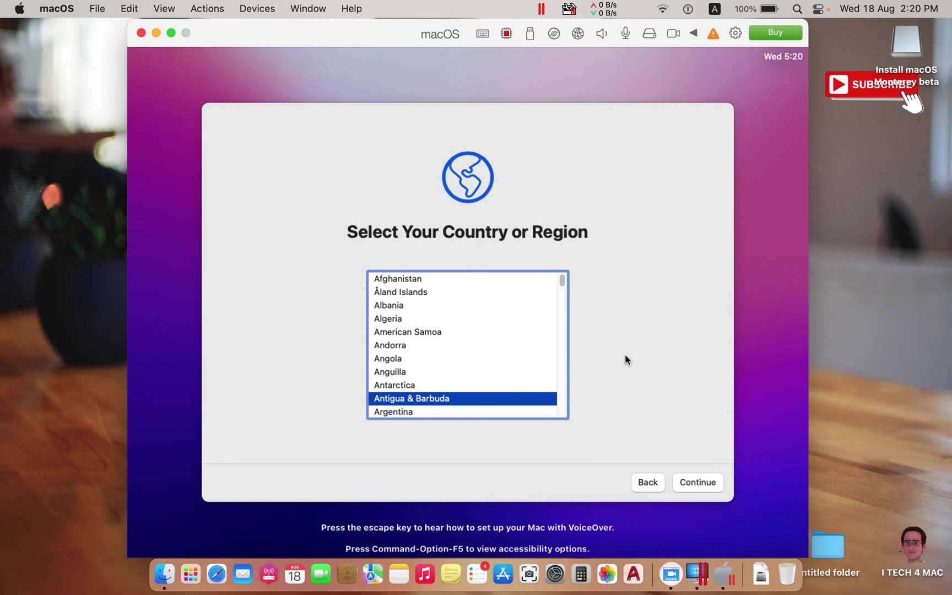
key(Down)
text(united)
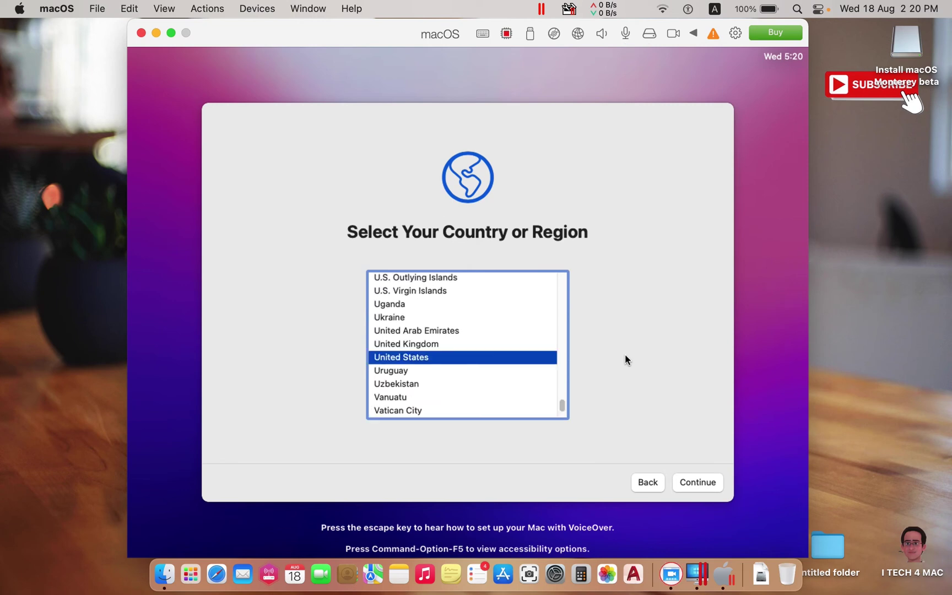
click(697, 482)
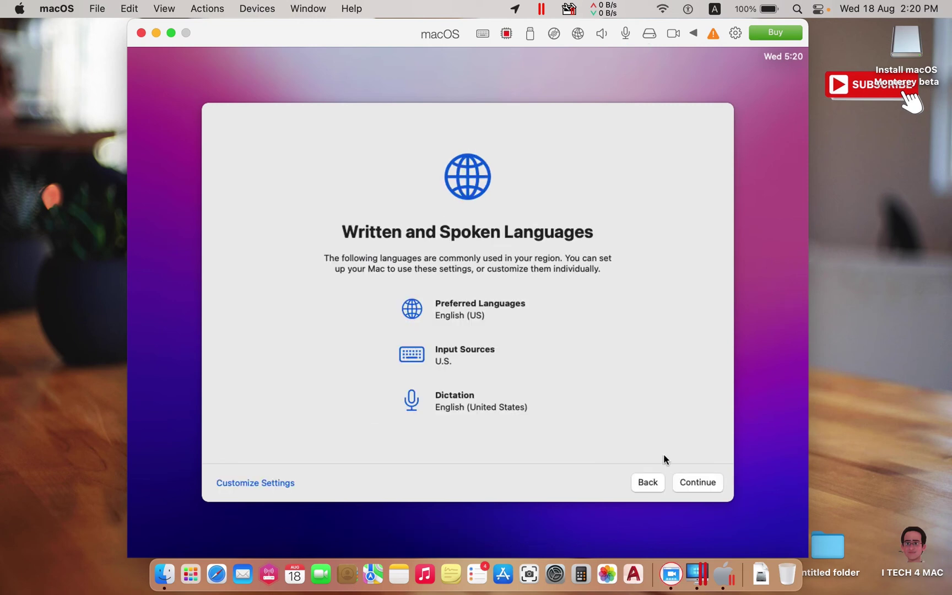
key(Return)
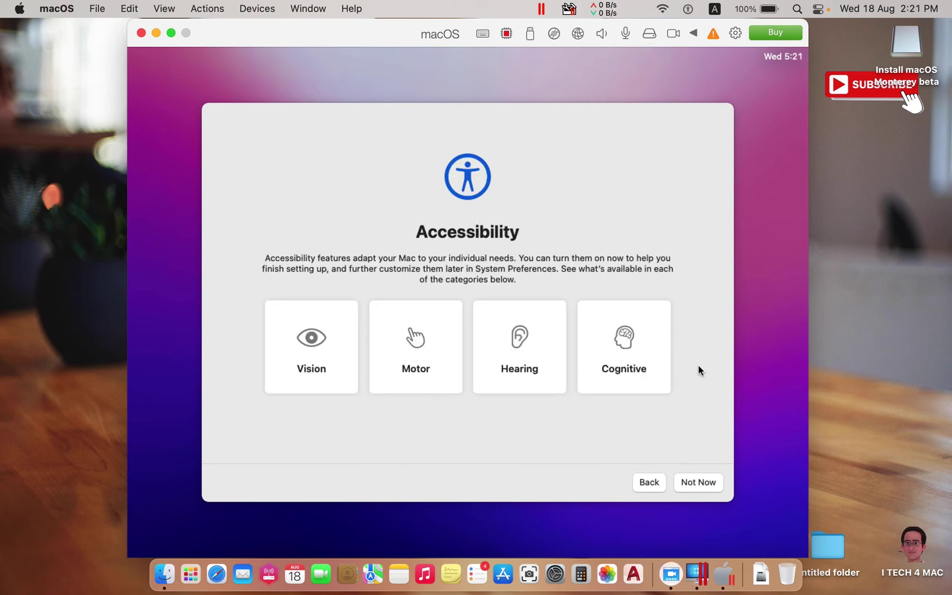
- Skip Accessibility, Migration and Apple ID sign-in, acknowledge Data & Privacy, and agree to the macOS terms
click(698, 482)
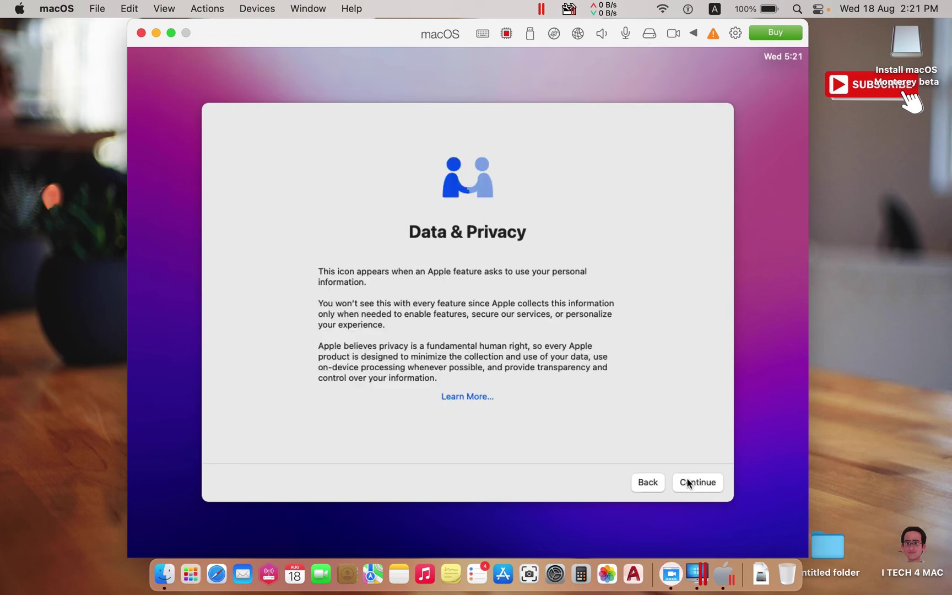
click(698, 482)
click(243, 485)
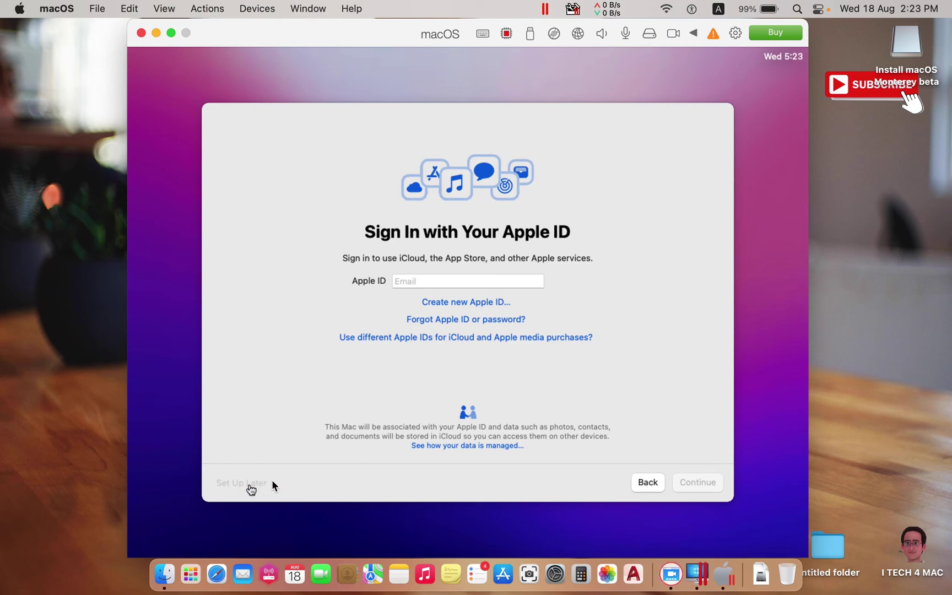
click(251, 483)
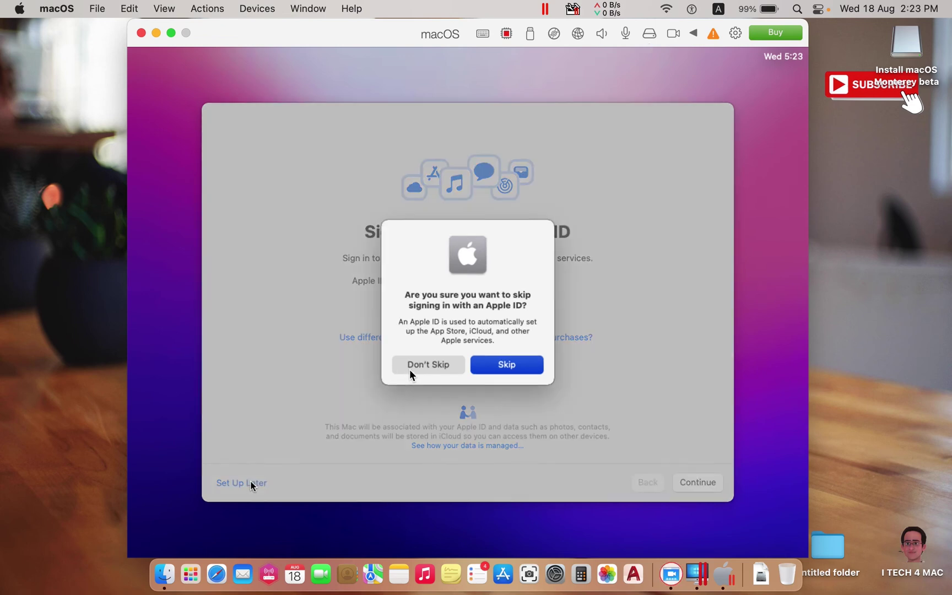
click(494, 367)
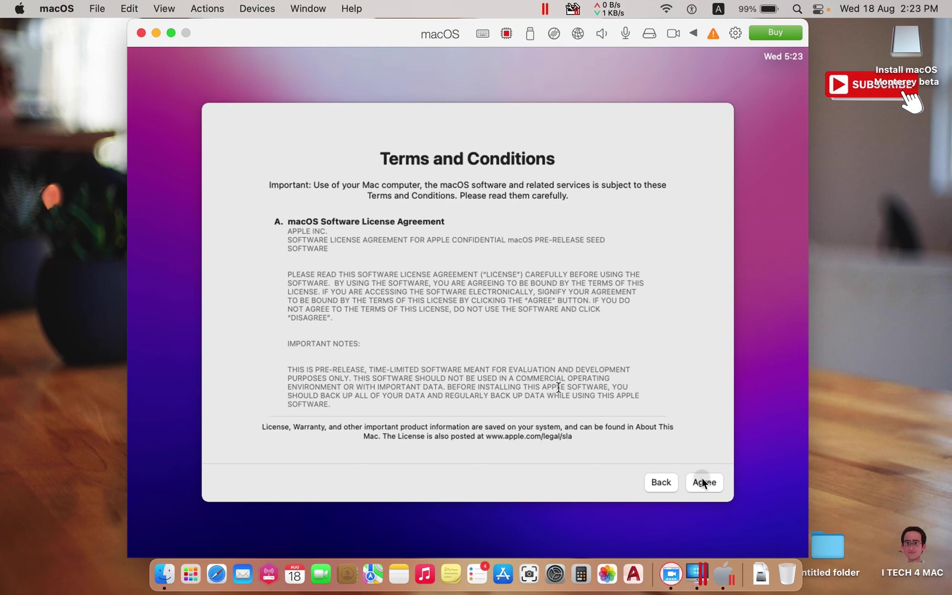
click(705, 484)
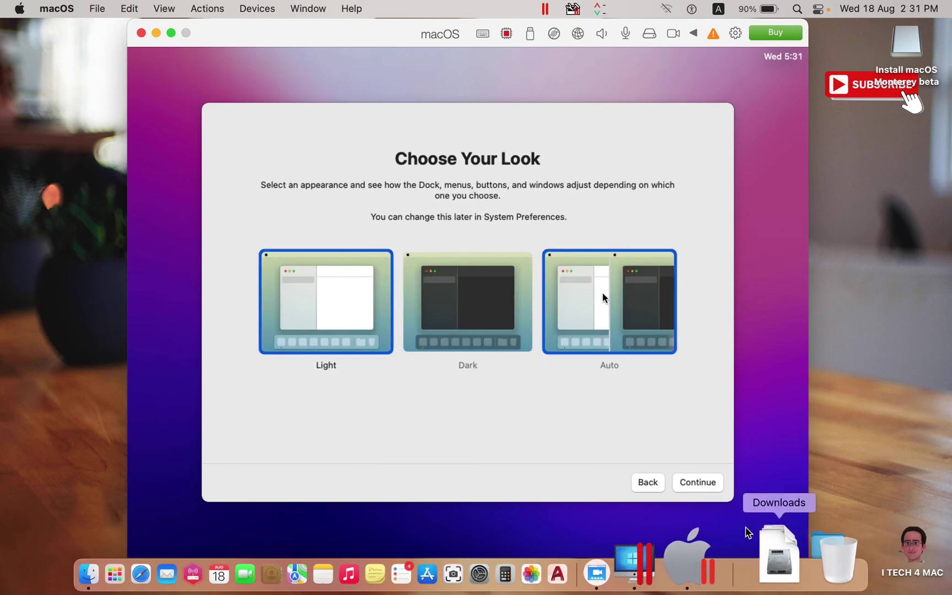
- Finish setup with the Auto appearance and start installing Parallels Tools
click(695, 483)
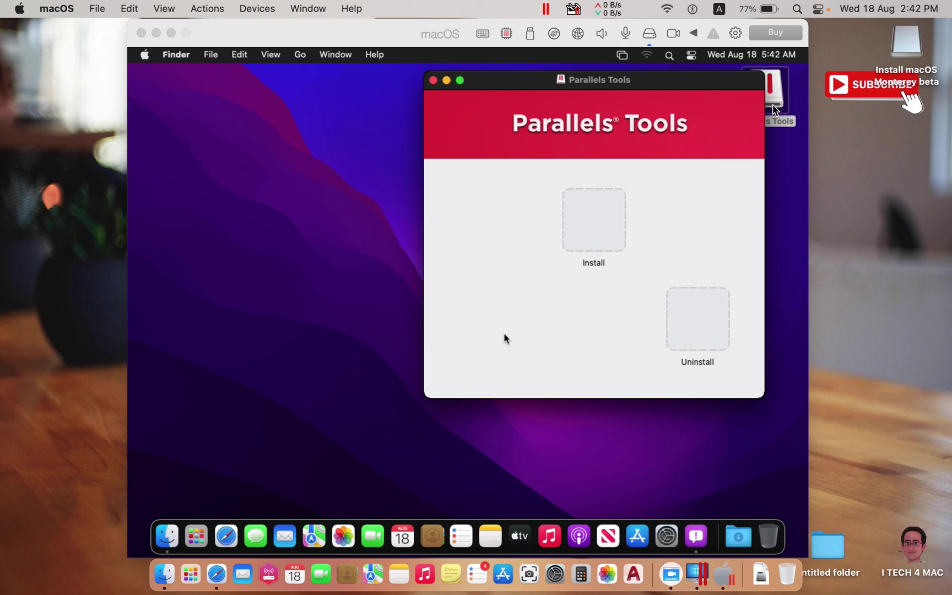
click(607, 203)
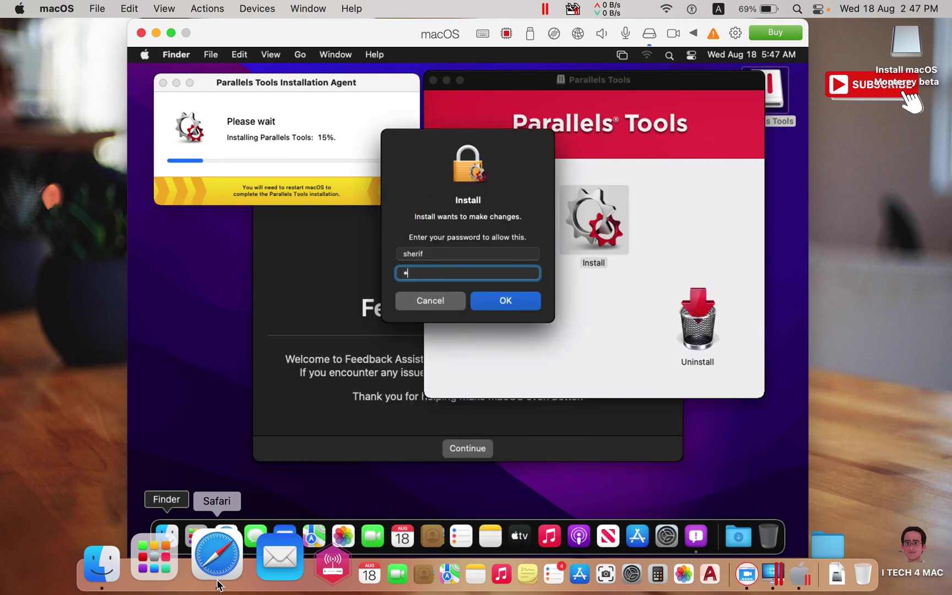
text(•)
text(••••)
text(••)
- Authorise the Parallels Tools install with the admin password and restart macOS
key(Return)
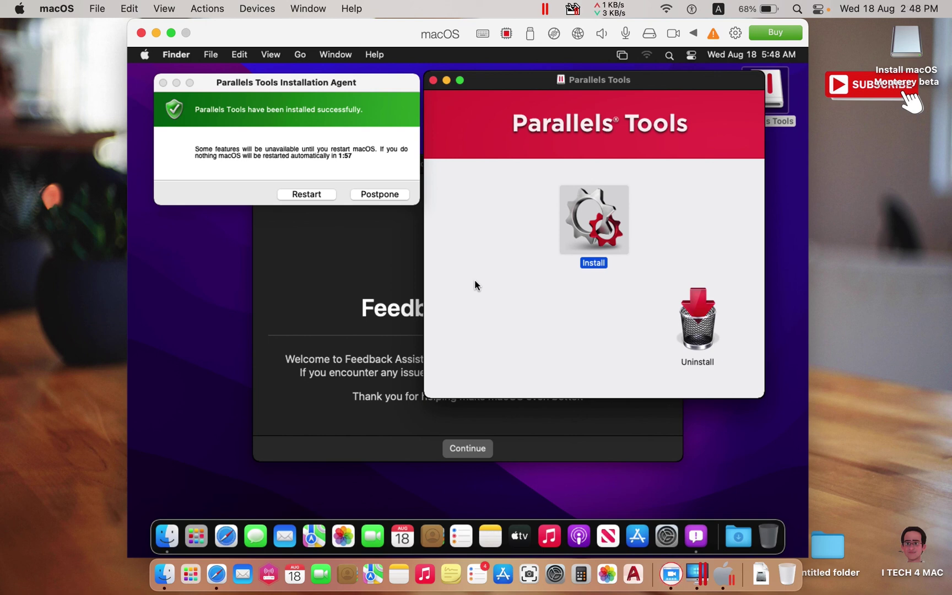
click(321, 198)
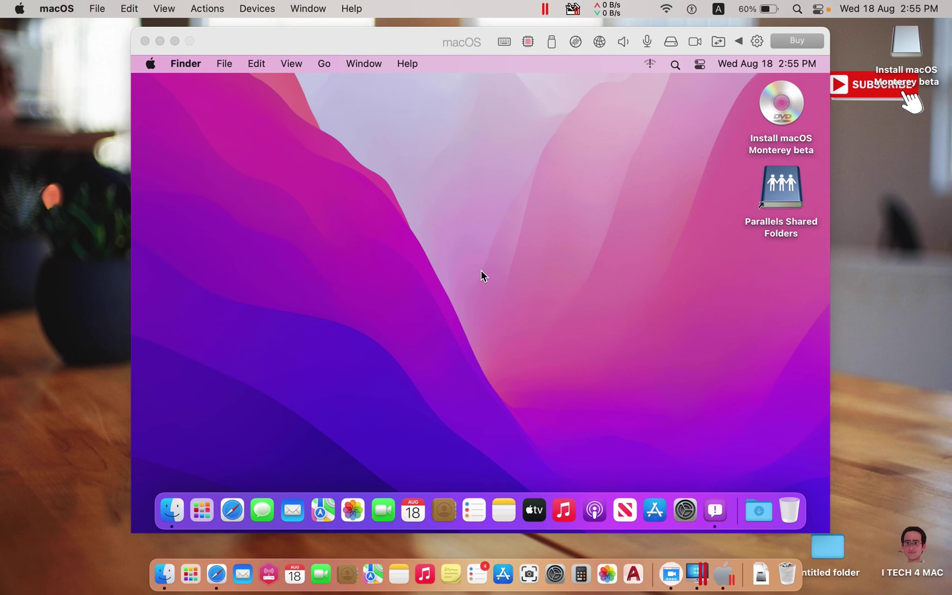
- Open About This Mac in the guest to confirm it runs macOS Monterey 12.0 Beta
click(186, 110)
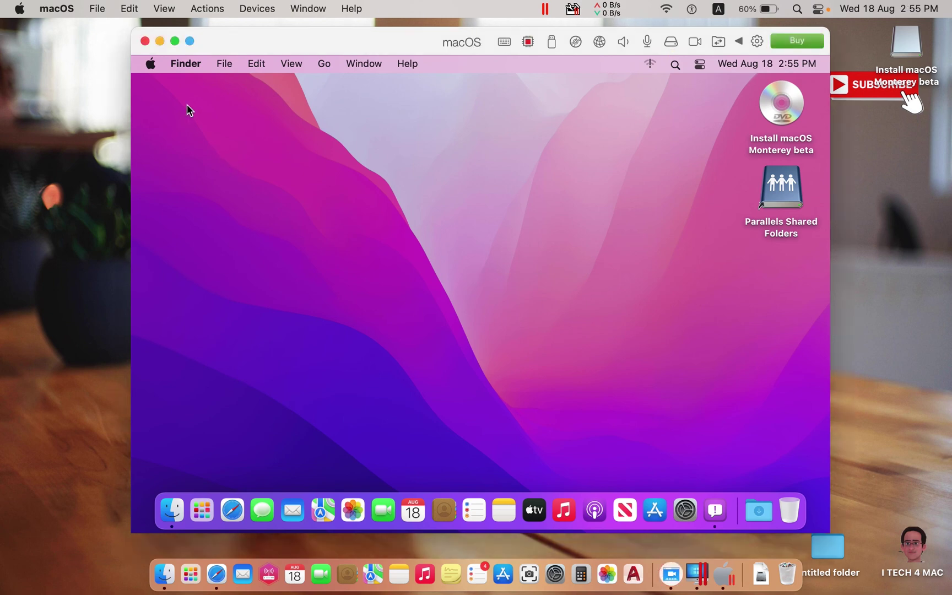
click(151, 64)
click(161, 86)
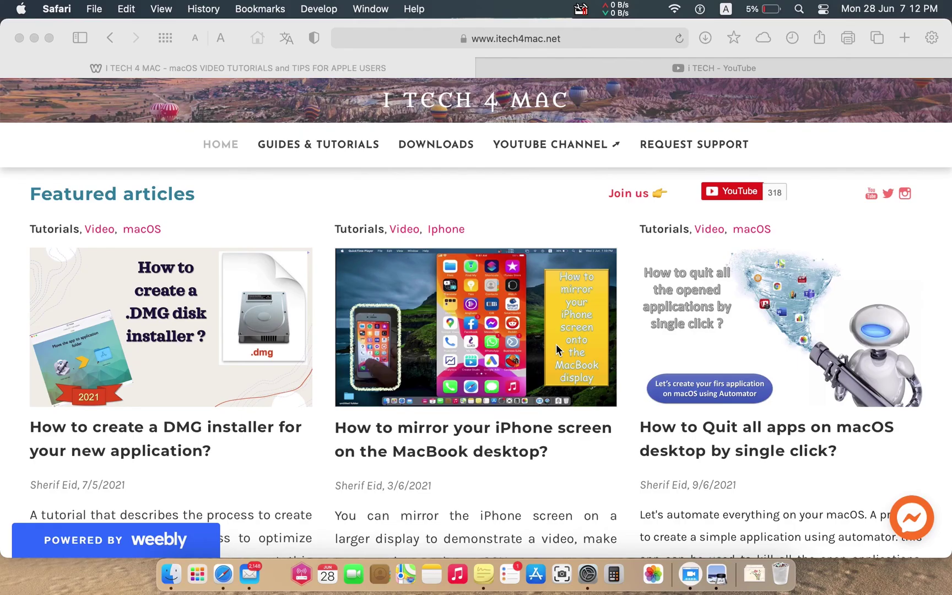
scroll(556, 344, down, 5)
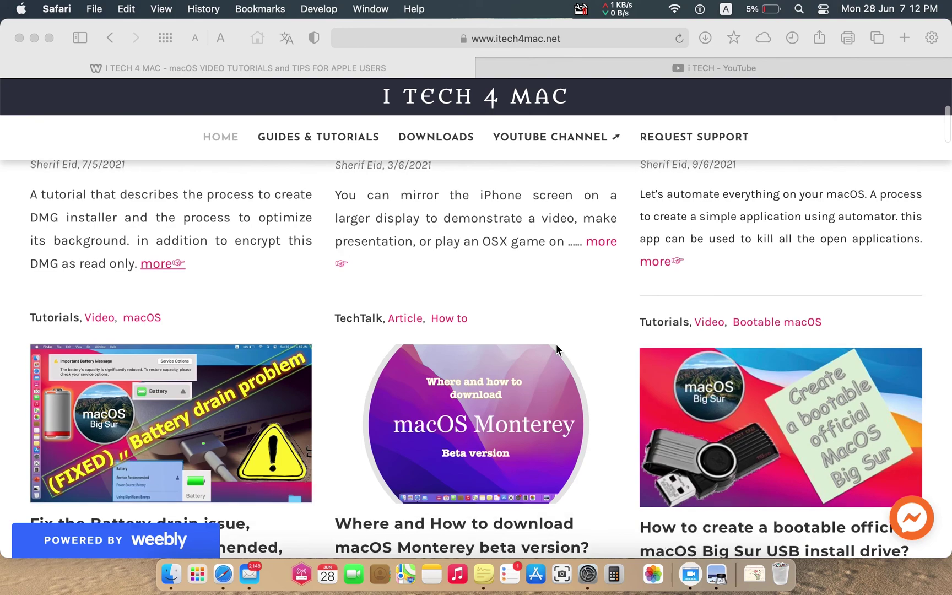
scroll(555, 344, down, 5)
scroll(556, 344, down, 3)
scroll(555, 344, down, 4)
scroll(555, 344, up, 10)
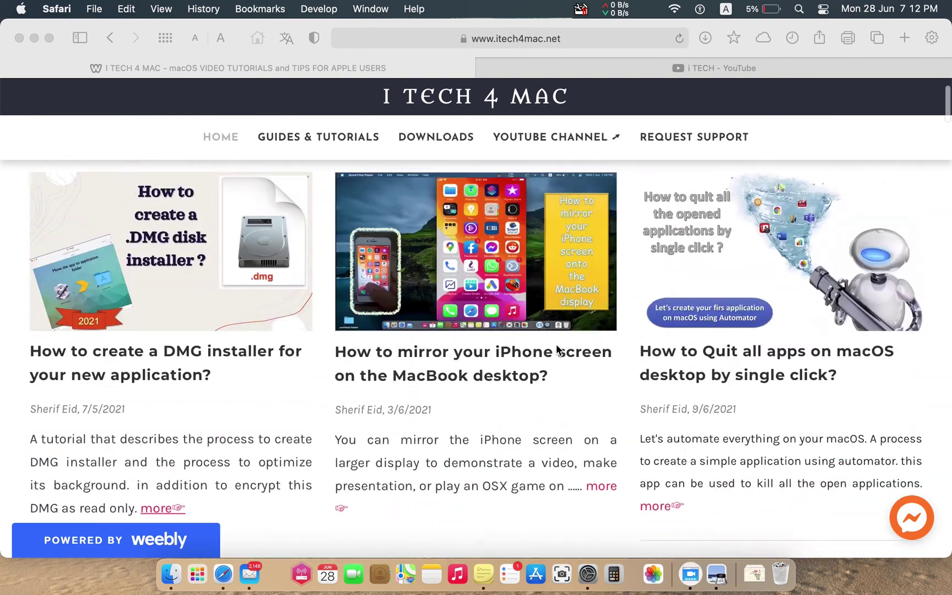
scroll(556, 343, up, 5)
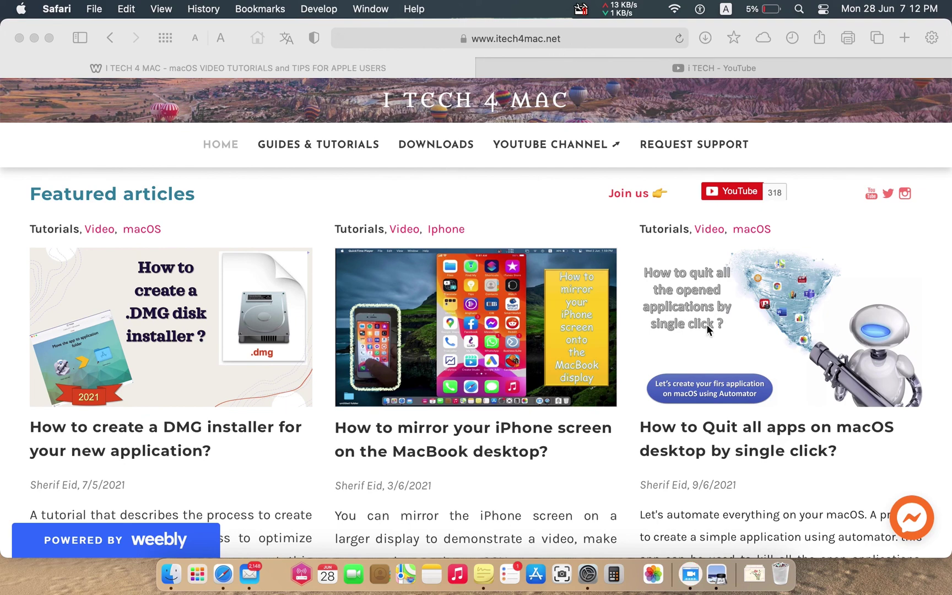
- Open the site's Messenger chat, then bring up the I TECH YouTube channel's Videos page
click(907, 517)
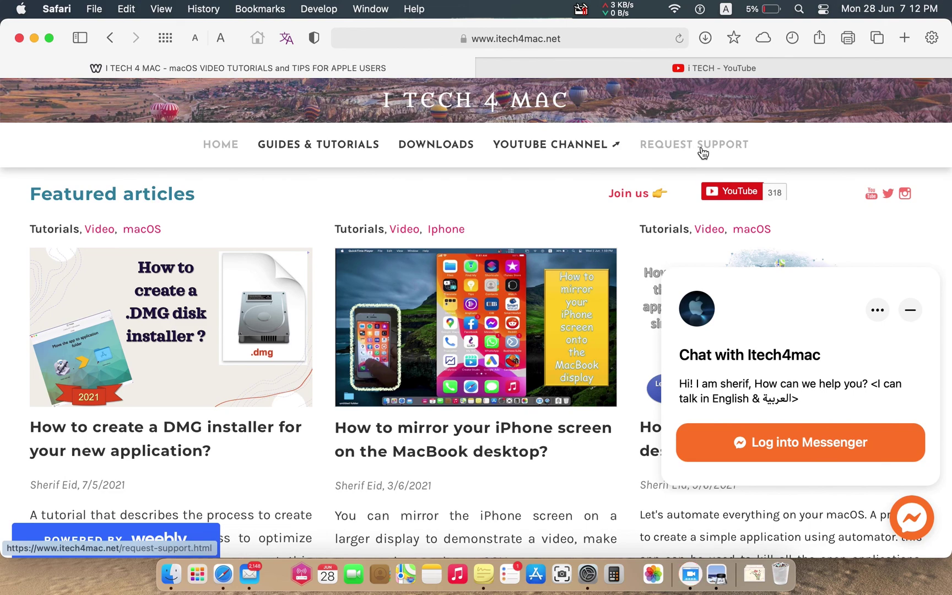
click(699, 68)
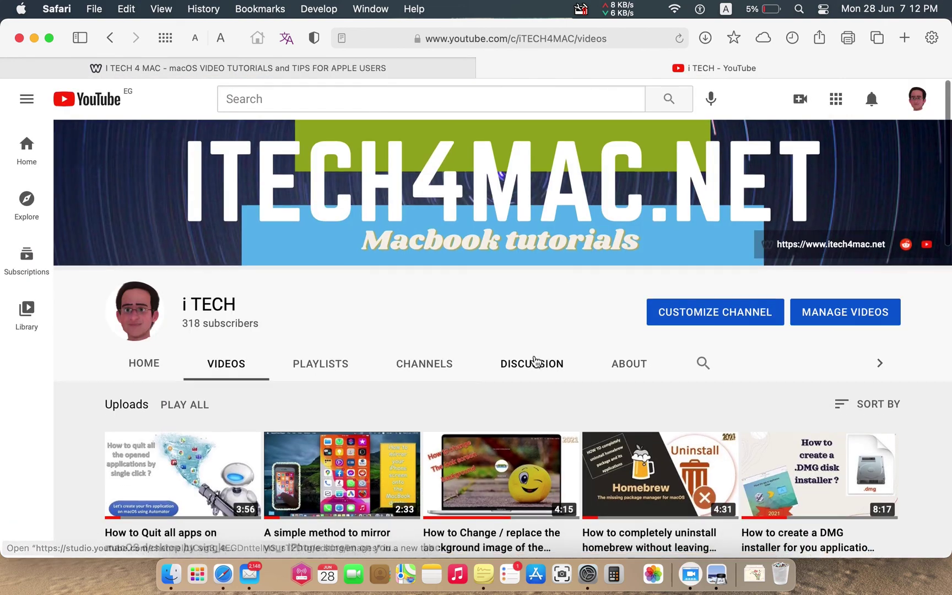
scroll(534, 362, down, 5)
scroll(534, 362, down, 5)
scroll(534, 363, down, 5)
scroll(534, 362, down, 5)
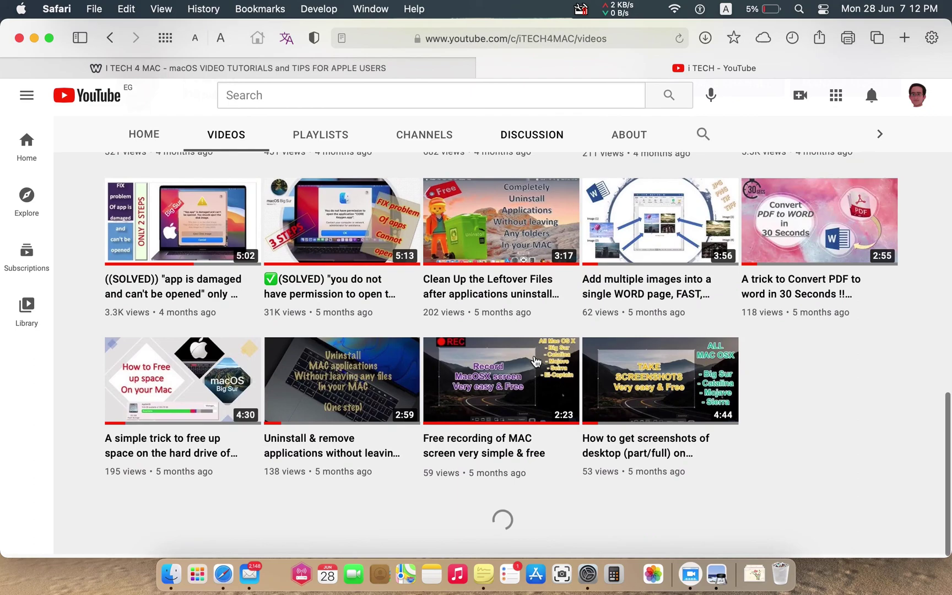
key(cmd+r)
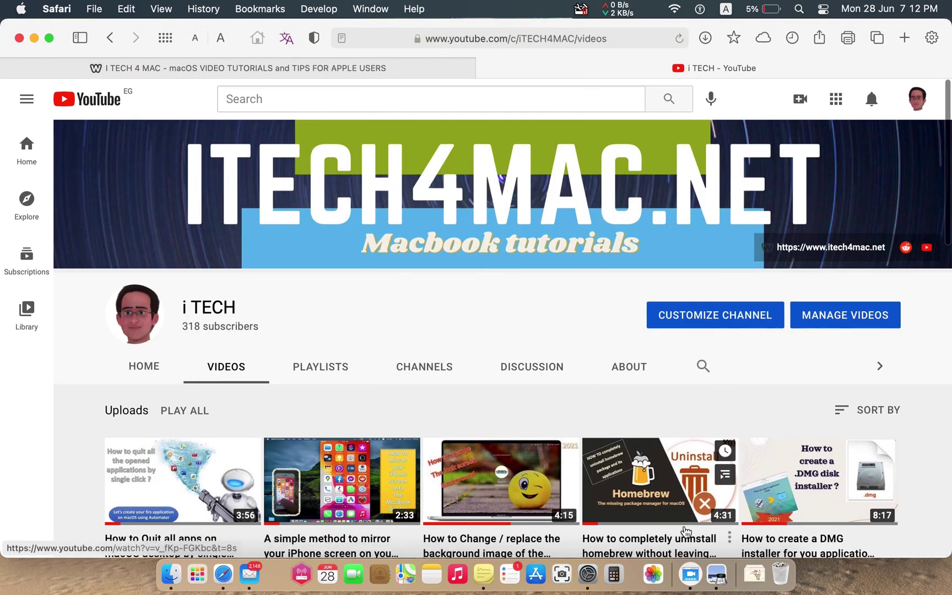